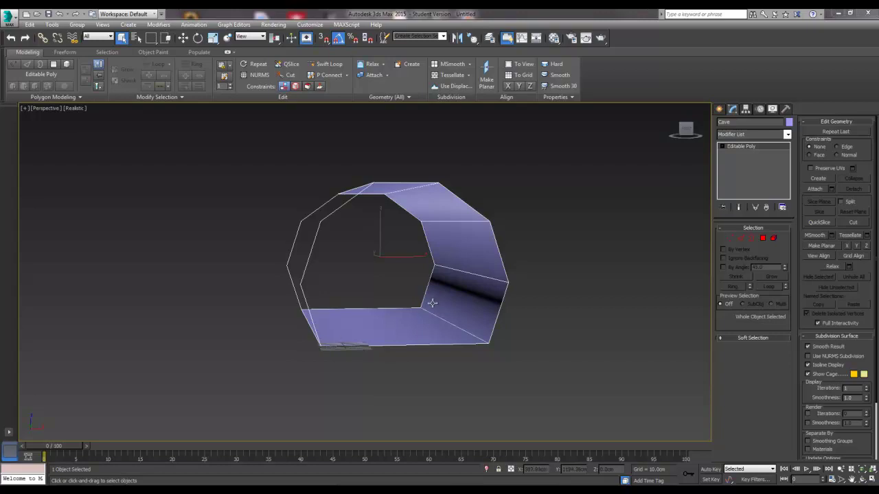
Step: Examine the Cave tunnel mesh from the front and from an angle, checking its floor, walls and open ends
alt+middle_drag(431, 303, 415, 296)
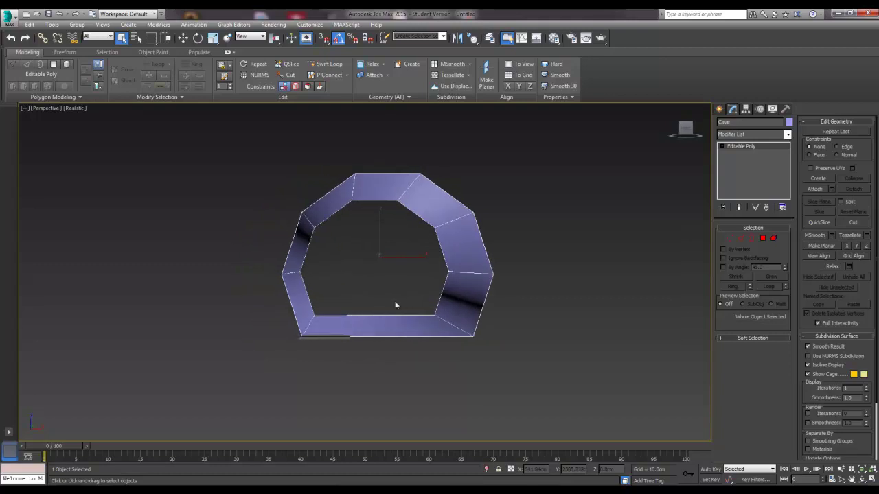
scroll(393, 302, up, 10)
scroll(405, 301, down, 7)
scroll(404, 306, up, 1)
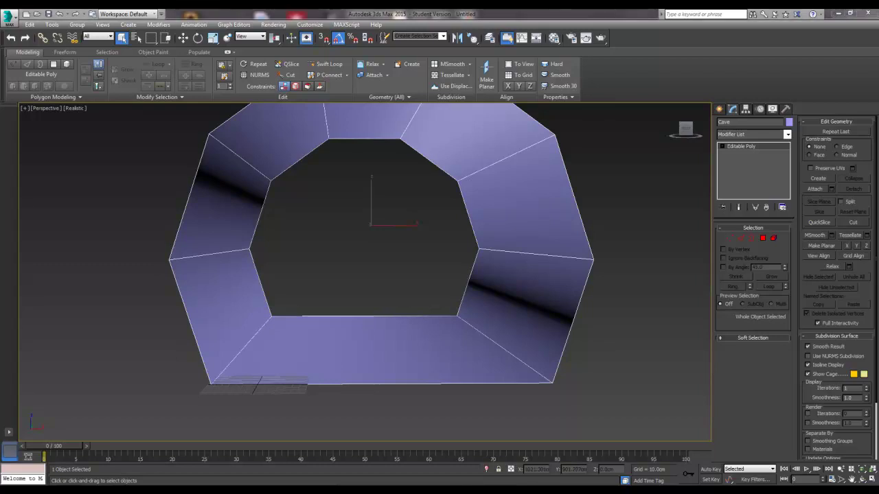
drag(878, 117, 574, 87)
double_click(575, 86)
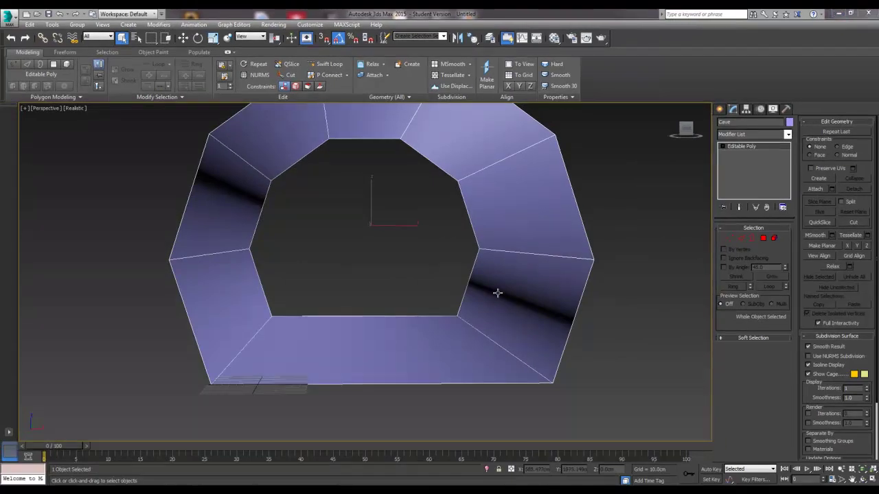
alt+middle_drag(498, 293, 478, 313)
scroll(477, 313, down, 3)
scroll(475, 308, up, 5)
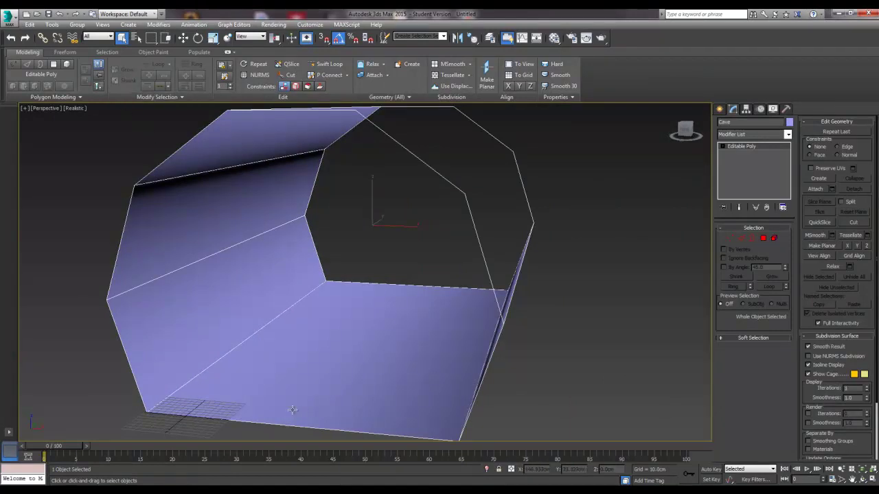
Step: Switch to the collison project in Unreal Editor and inspect the cave tunnel in the level and its Cave mesh asset
mouse_move(297, 492)
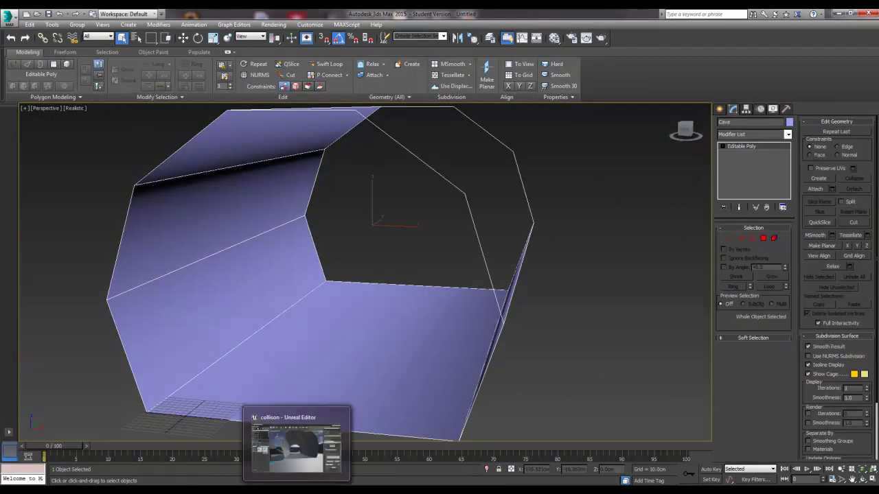
click(296, 490)
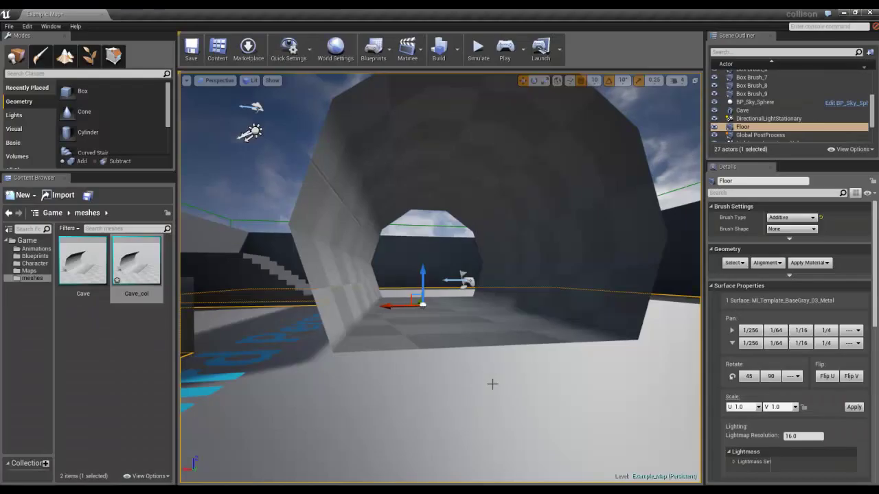
mouse_move(501, 413)
right_down()
mouse_move(552, 362)
mouse_move(489, 445)
mouse_move(470, 421)
mouse_move(501, 425)
right_up()
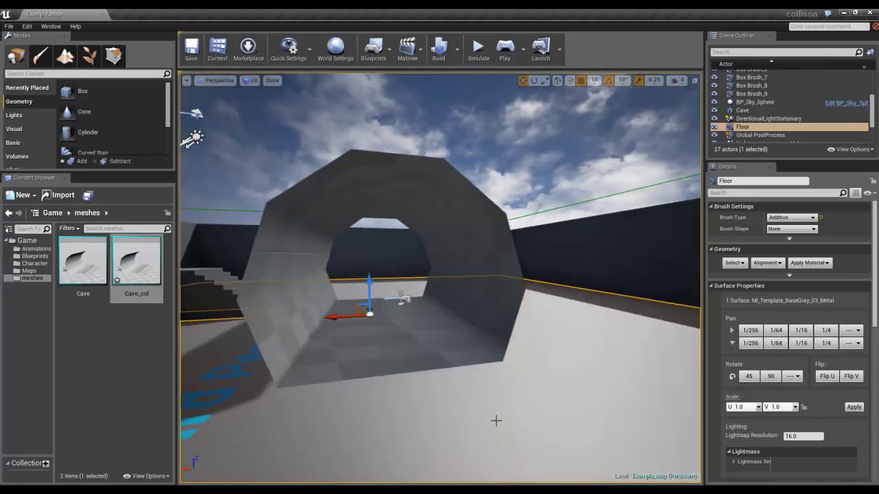
middle_drag(467, 418, 465, 418)
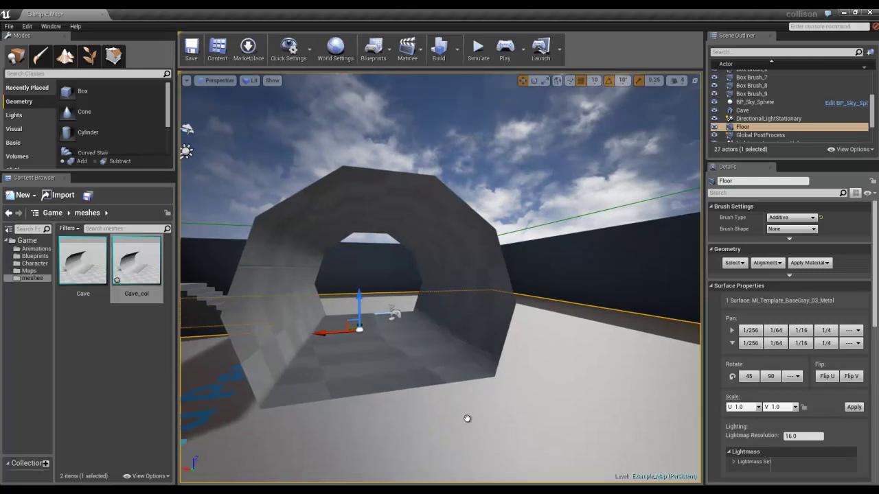
scroll(466, 417, up, 3)
scroll(465, 418, down, 4)
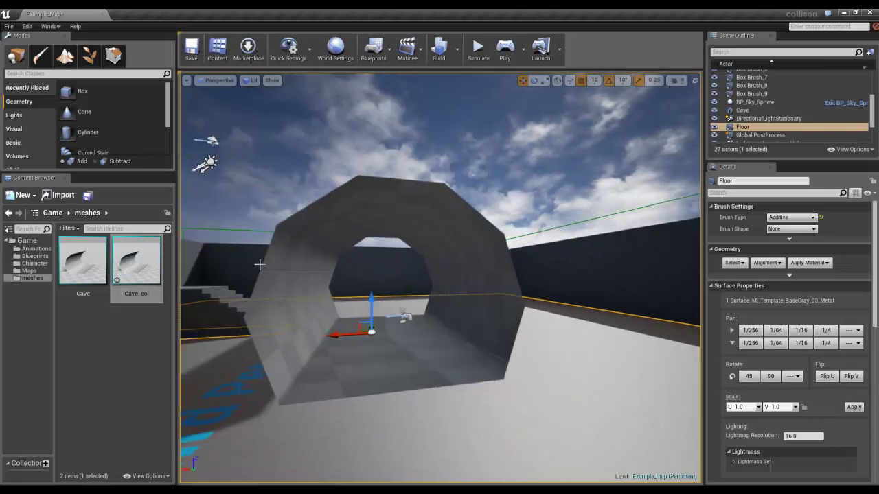
click(82, 264)
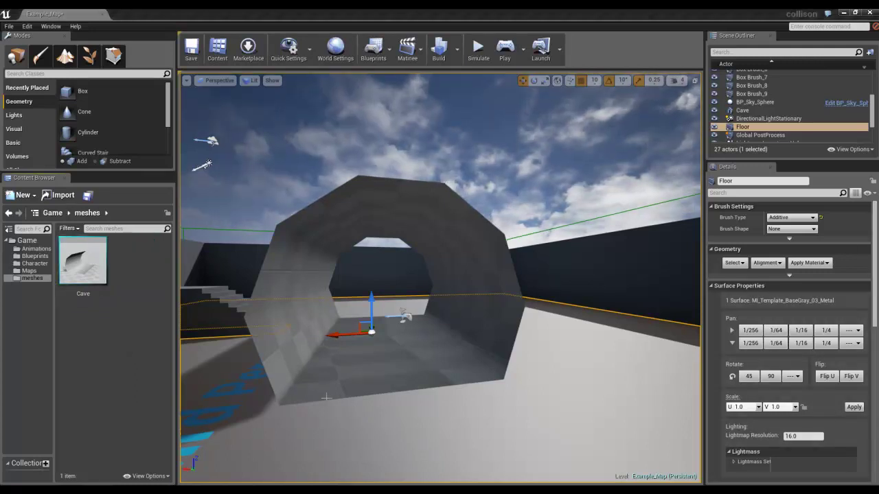
mouse_move(82, 258)
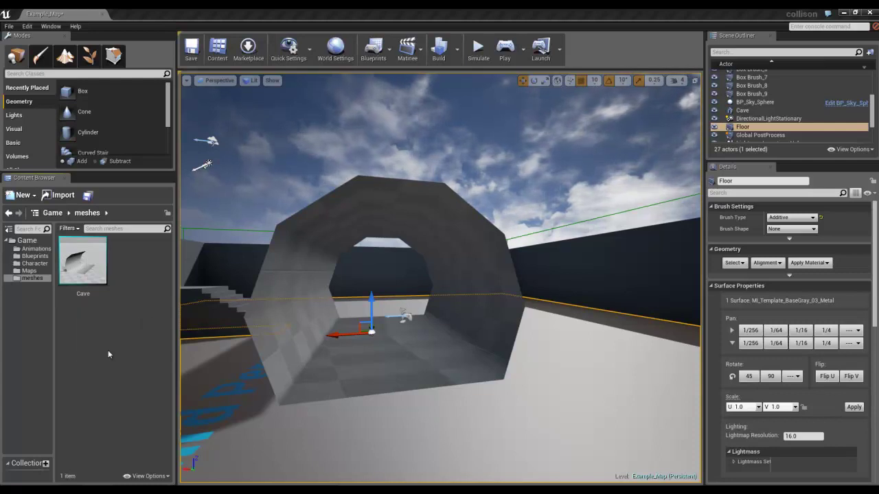
Step: Play the level from the floor in front of the cave, run the character against its walls to test collision, and stop playing
right_drag(352, 430, 364, 438)
right_click(367, 423)
click(411, 398)
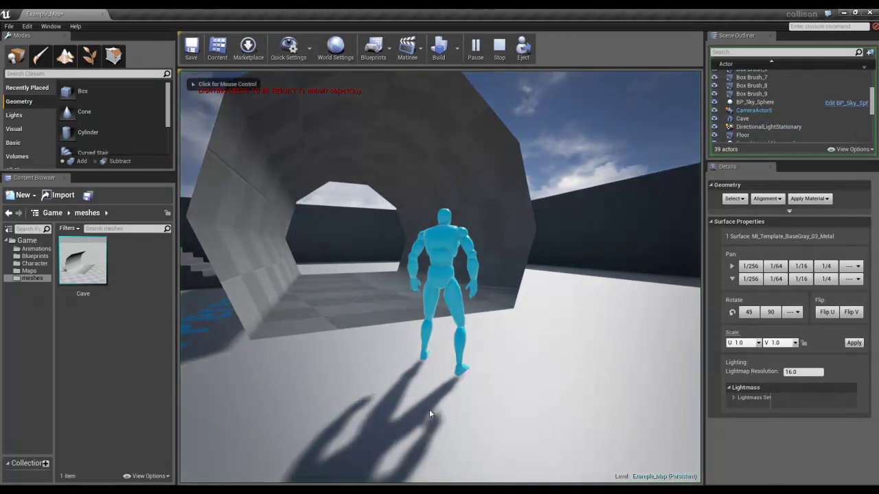
click(399, 395)
key(d)
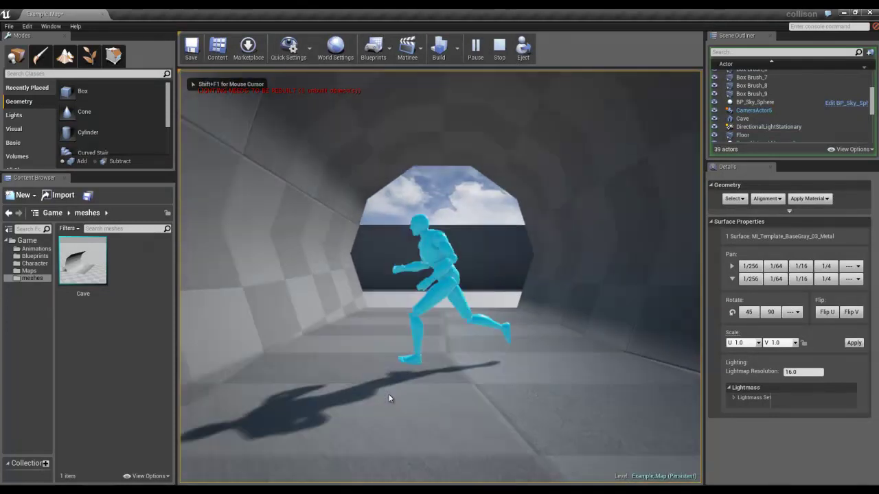
key(w)
key(w)
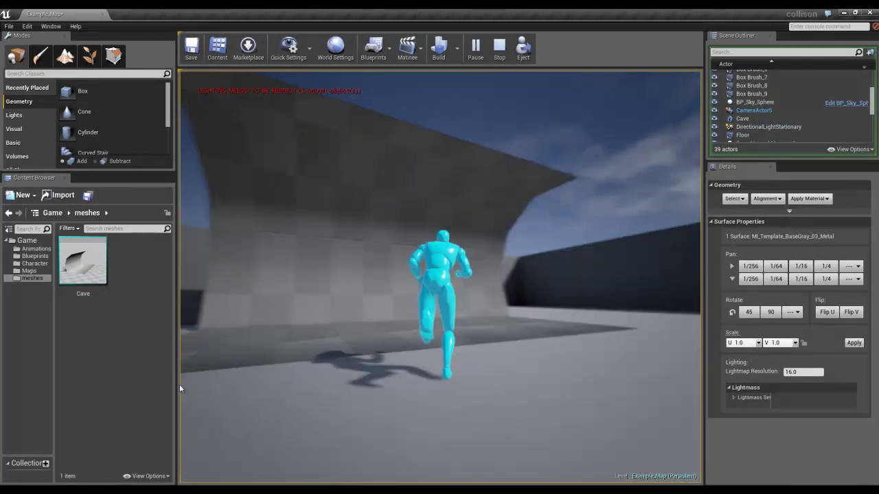
key(w)
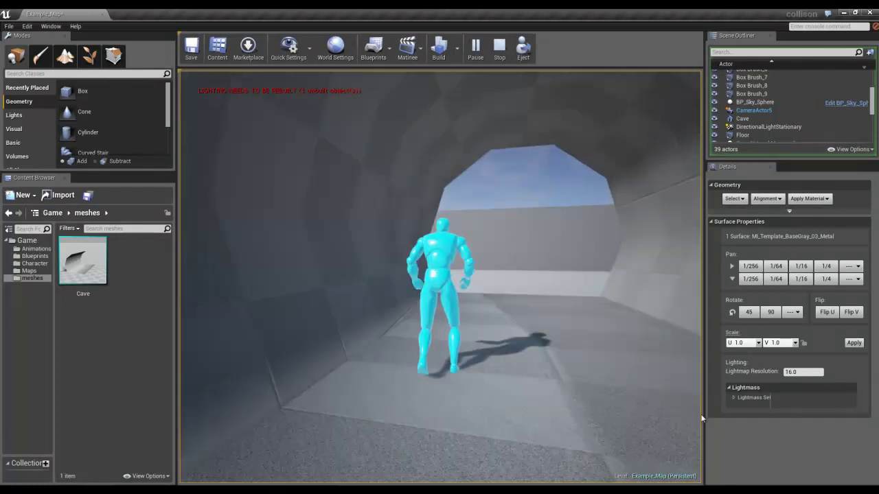
key(d)
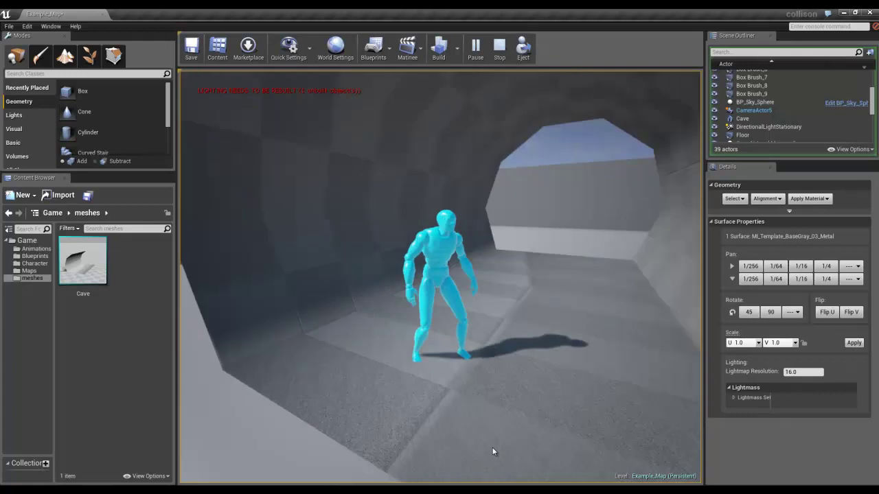
key(Escape)
Step: Open the Cave static mesh in its editor and review the available collision options and the tunnel's interior
click(78, 264)
double_click(79, 265)
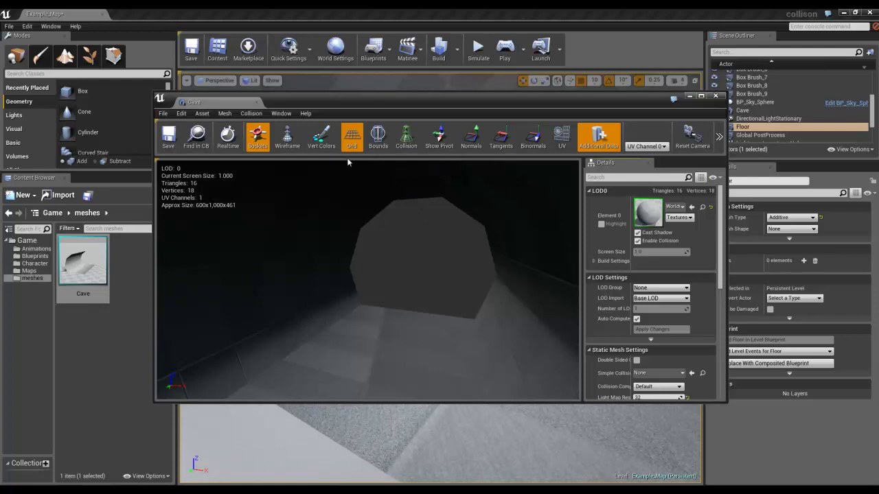
click(249, 114)
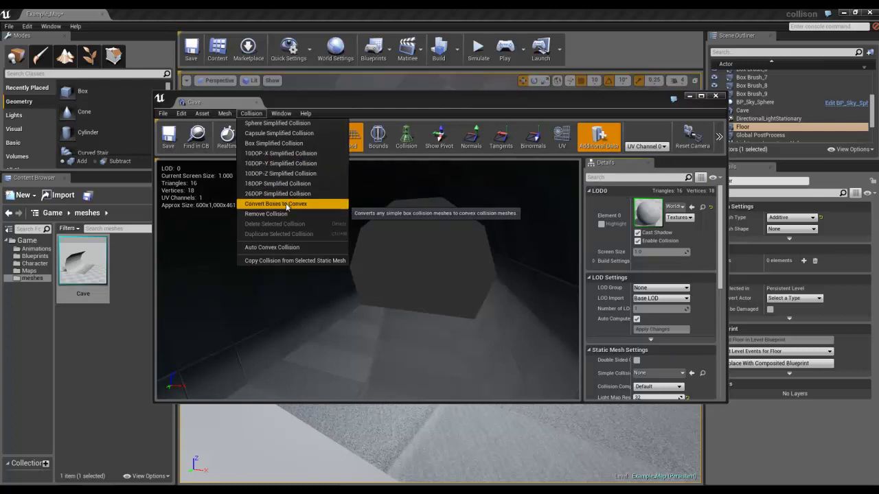
click(418, 324)
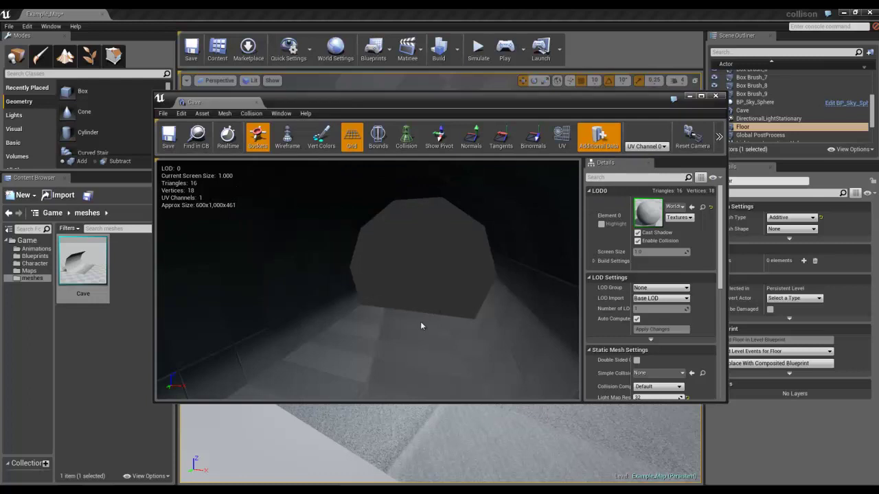
scroll(417, 325, down, 5)
drag(357, 332, 404, 329)
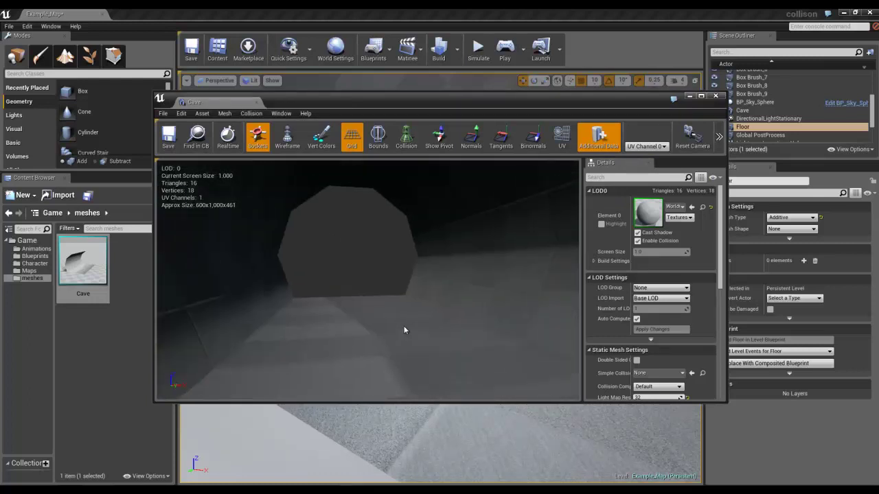
scroll(405, 330, down, 4)
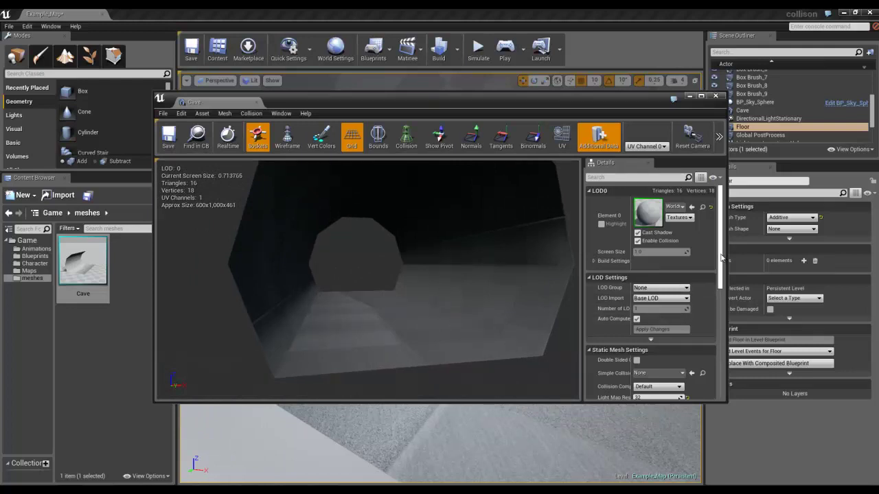
Step: Set the Cave mesh's Collision Complexity to Use Complex Collision As Simple, then save and close the mesh
scroll(721, 259, down, 3)
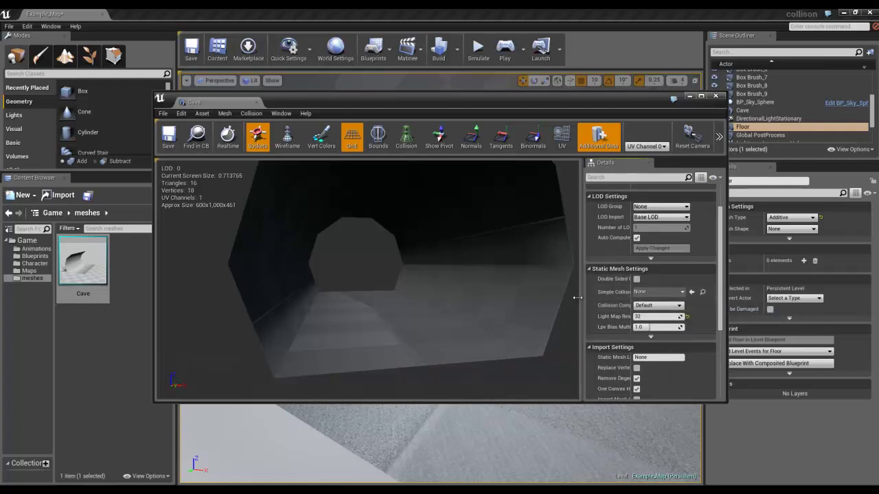
drag(581, 297, 533, 297)
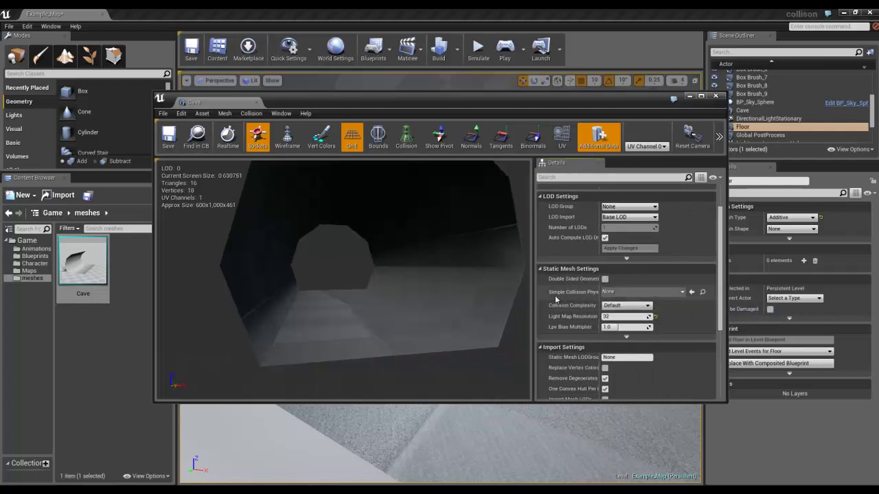
click(646, 308)
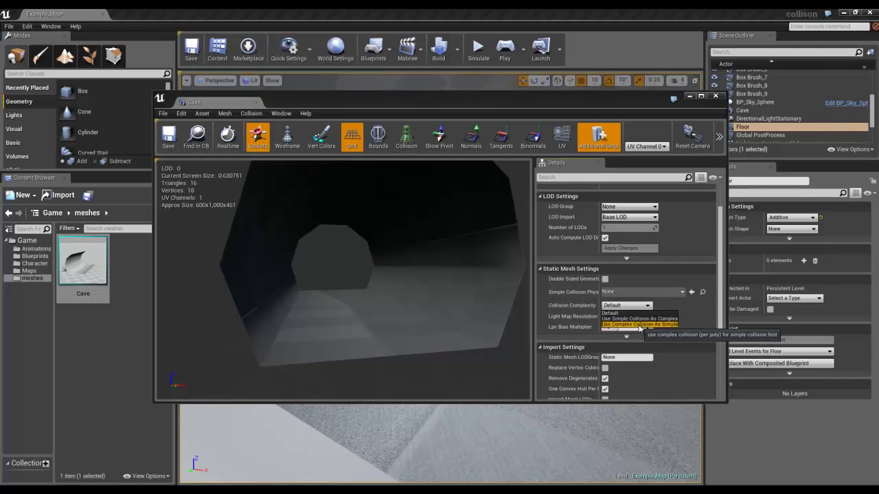
click(639, 325)
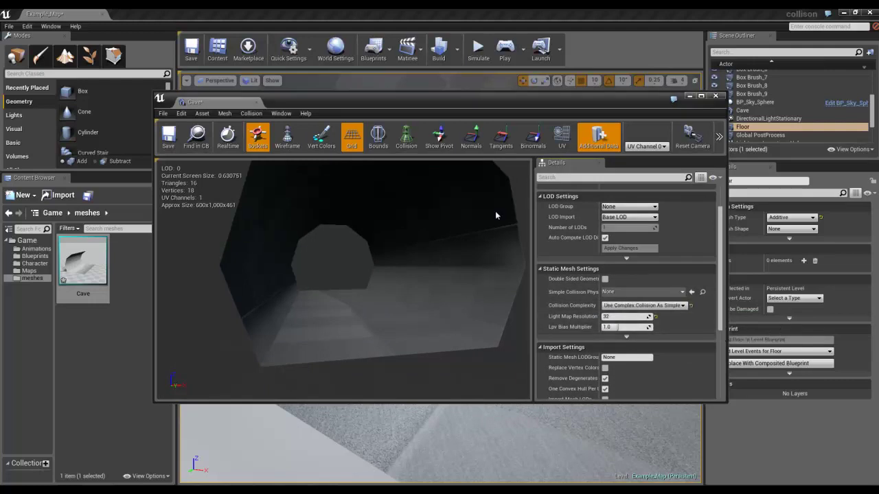
click(168, 136)
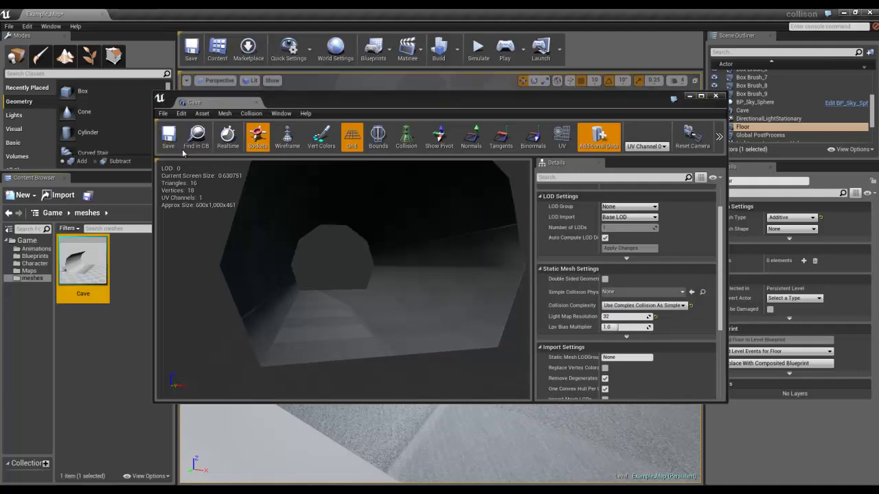
click(715, 95)
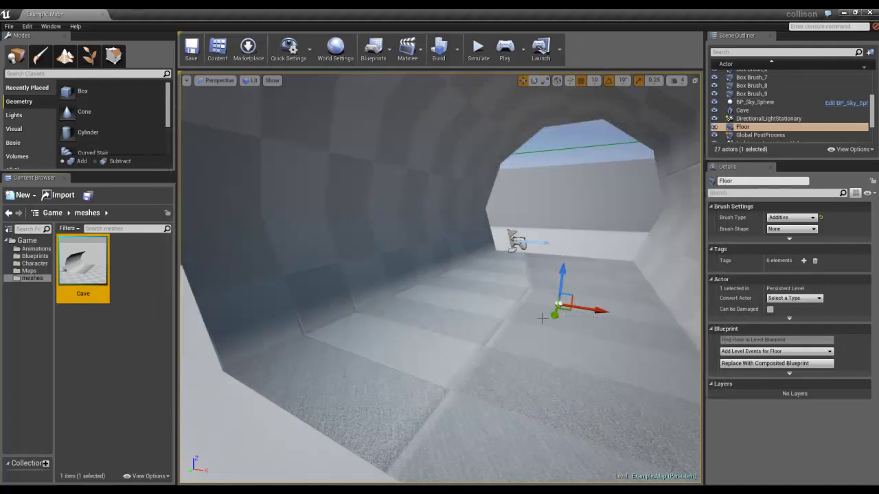
Step: Start playing the level from the floor just outside the cave entrance and take control of the character
drag(487, 376, 519, 374)
right_drag(519, 374, 502, 443)
key(s)
key(w)
right_click(502, 446)
click(537, 436)
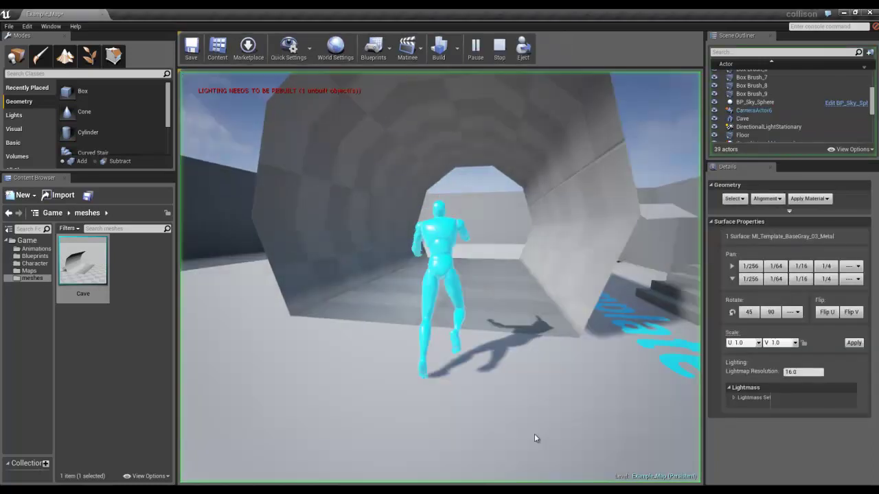
click(437, 371)
Step: Run the character into the cave and against its walls on both sides to test the mesh's collision
key(w)
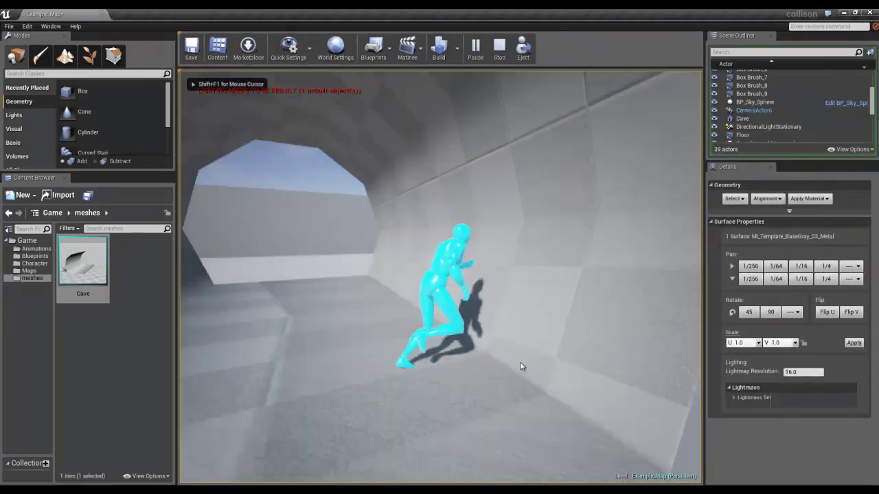
key(w)
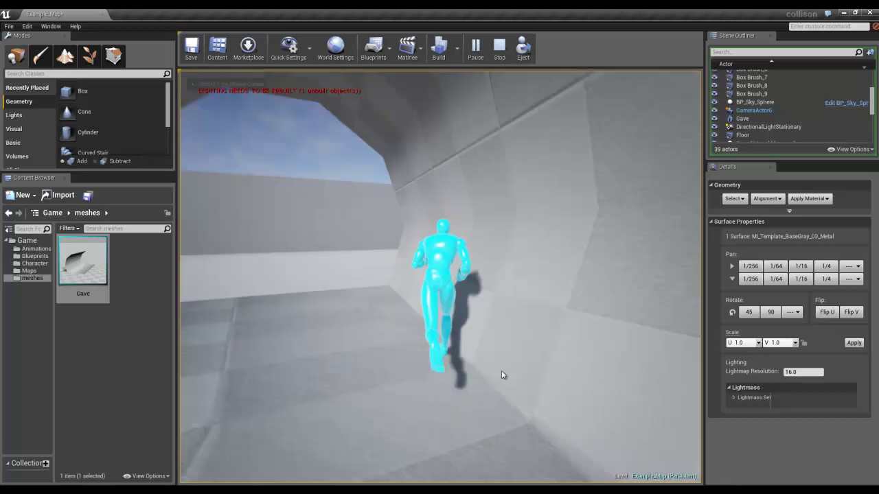
key(w)
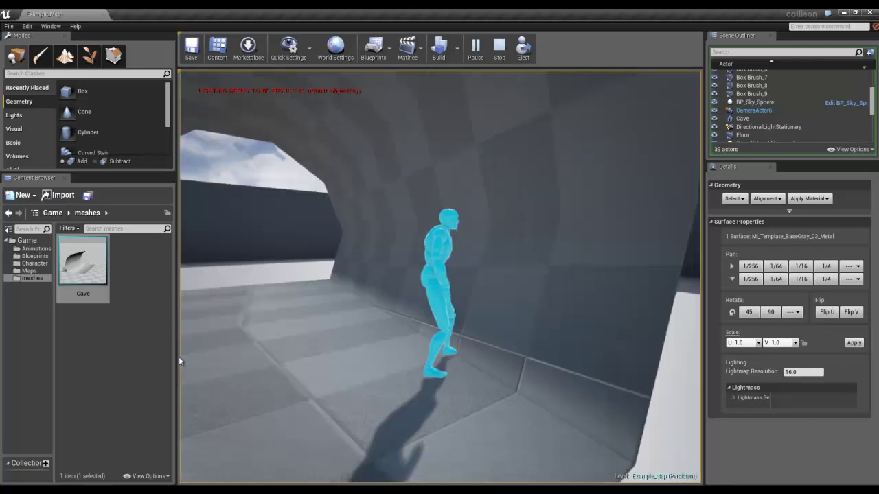
key(w)
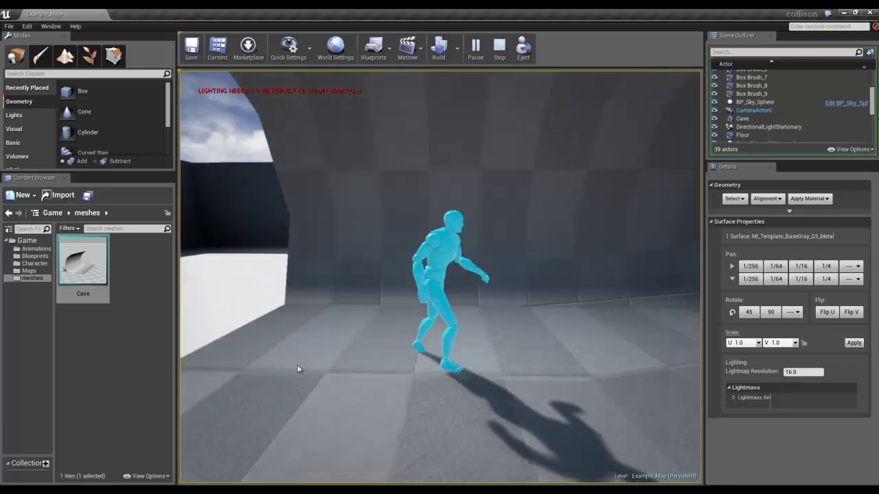
key(s)
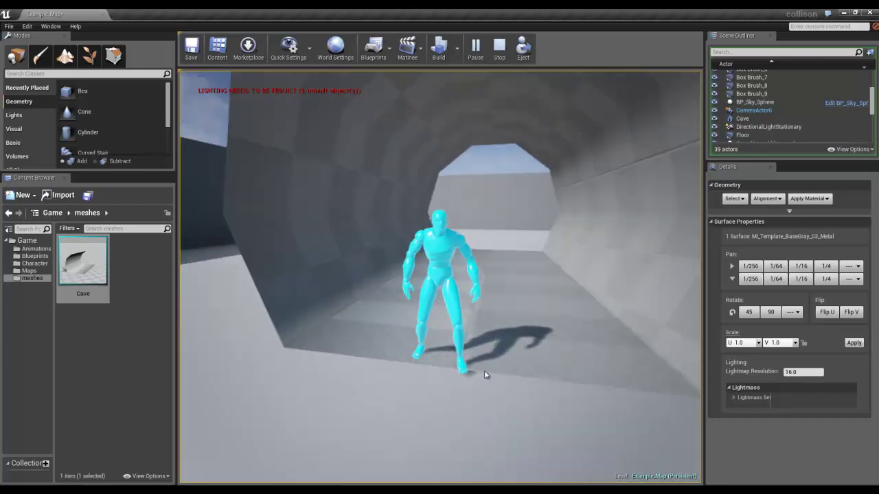
key(w)
key(d)
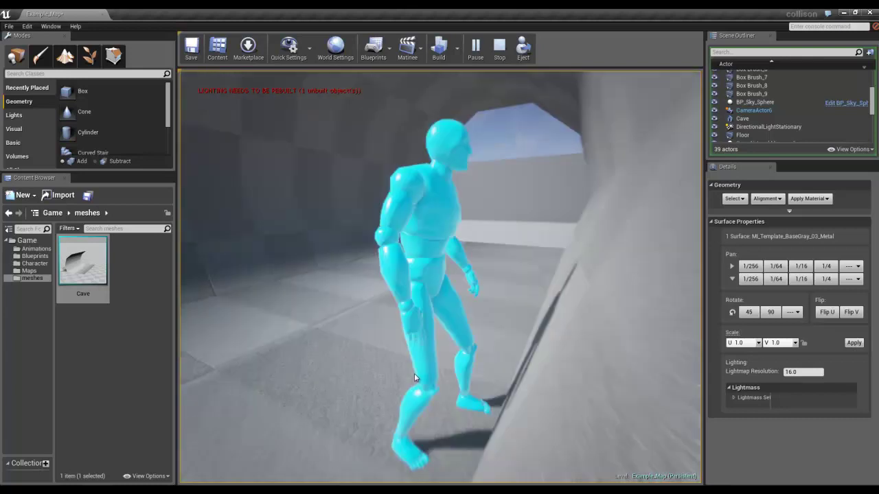
key(w)
key(s)
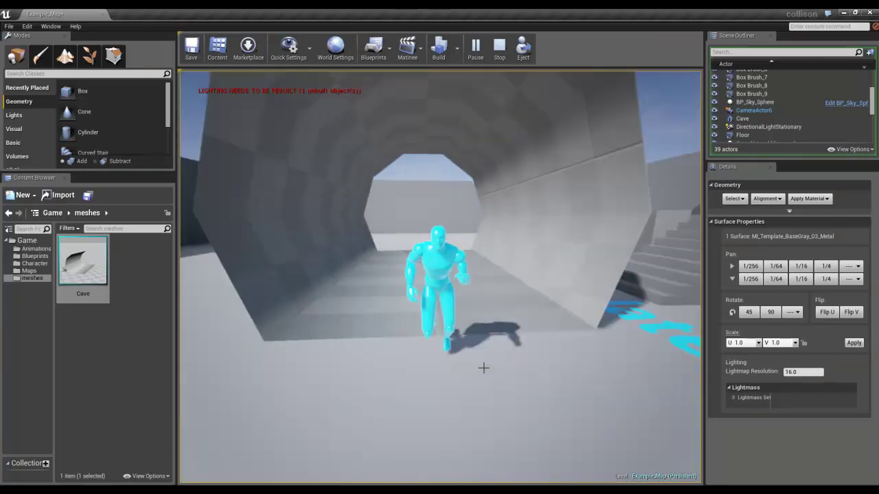
Step: Stop playing the level, select the Cave mesh in the viewport and switch to 3ds Max
key(Escape)
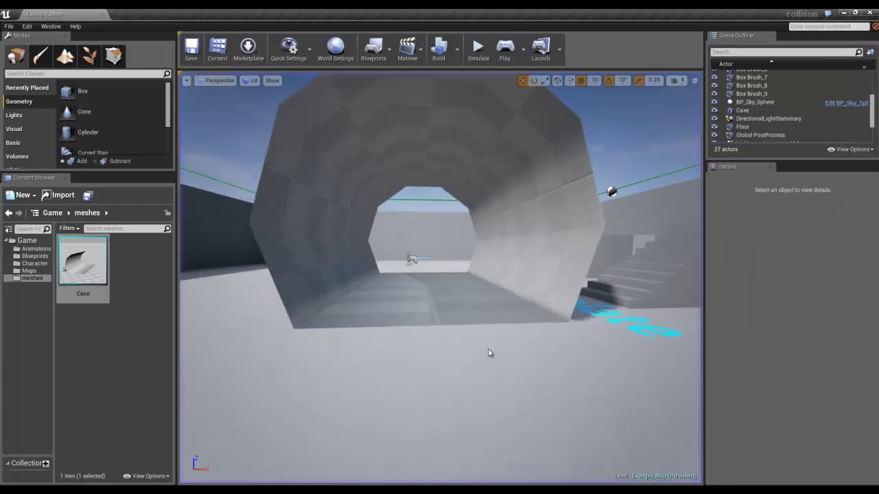
click(464, 309)
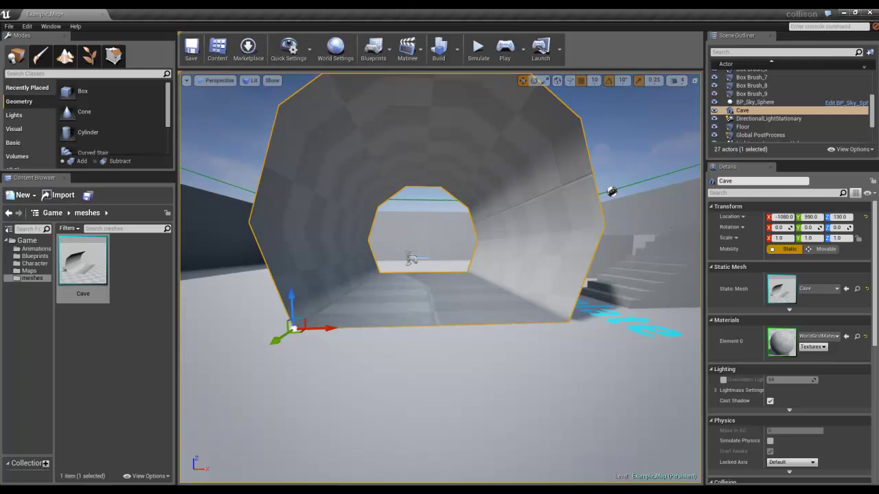
click(843, 14)
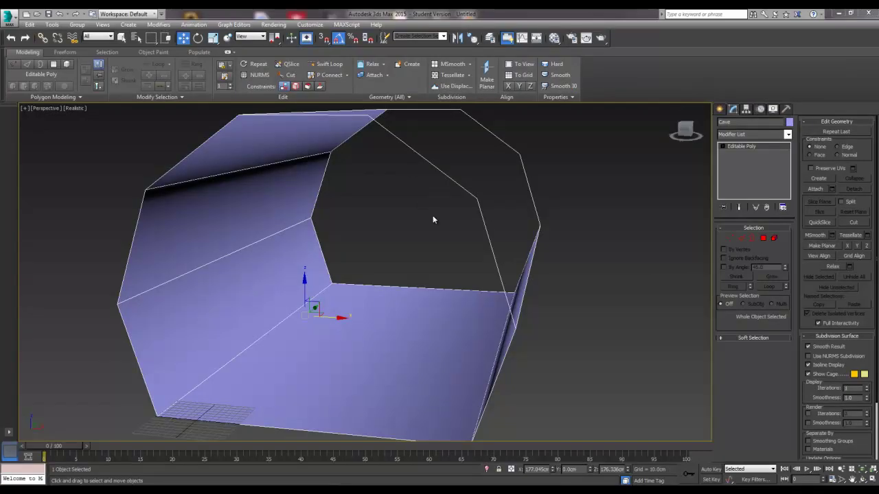
Step: Create a box along the tunnel's lower left wall, about 967 cm long, 40 cm wide and 194 cm high
right_click(387, 274)
click(415, 278)
click(445, 278)
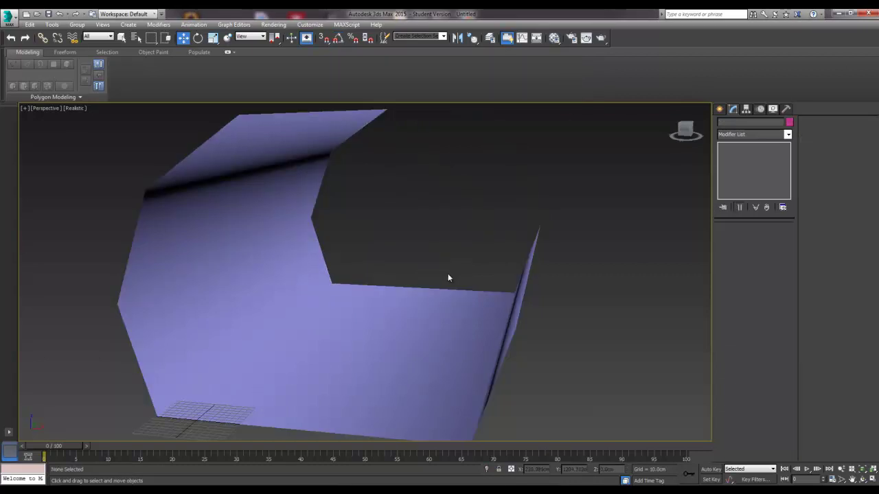
mouse_move(425, 264)
alt+middle_down()
mouse_move(467, 272)
mouse_move(433, 255)
mouse_move(434, 263)
alt+middle_up()
click(466, 313)
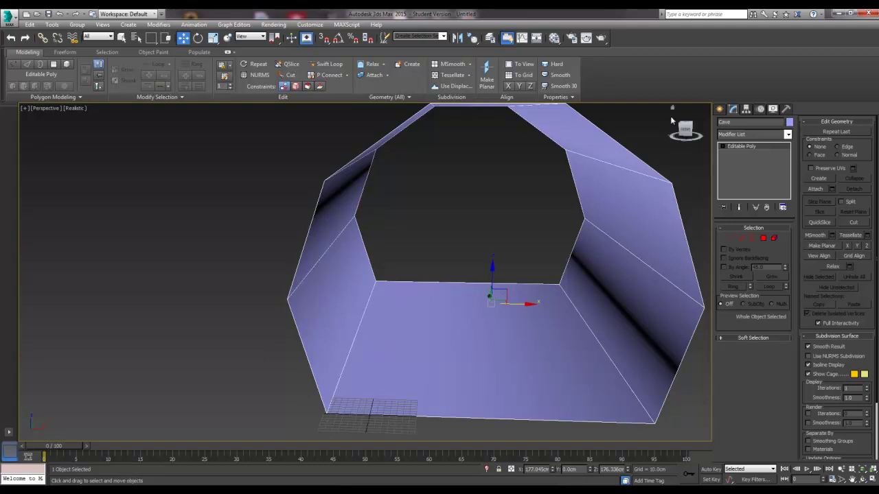
click(719, 109)
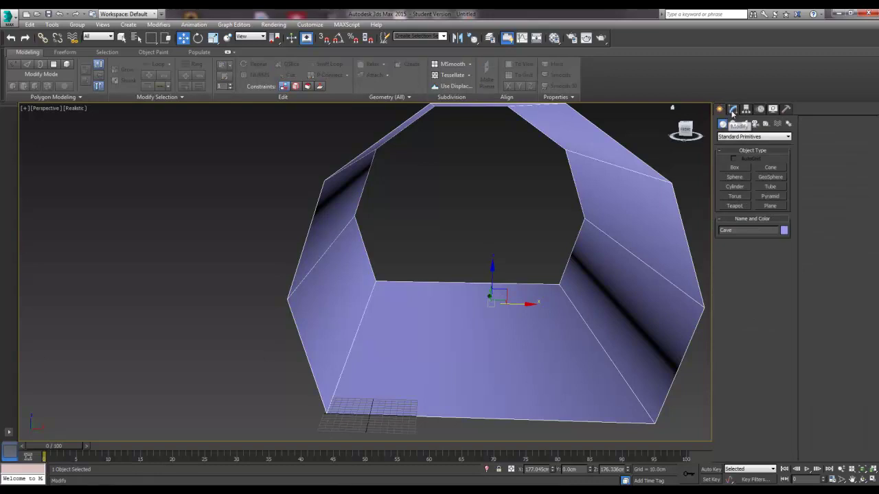
click(735, 168)
drag(376, 283, 307, 409)
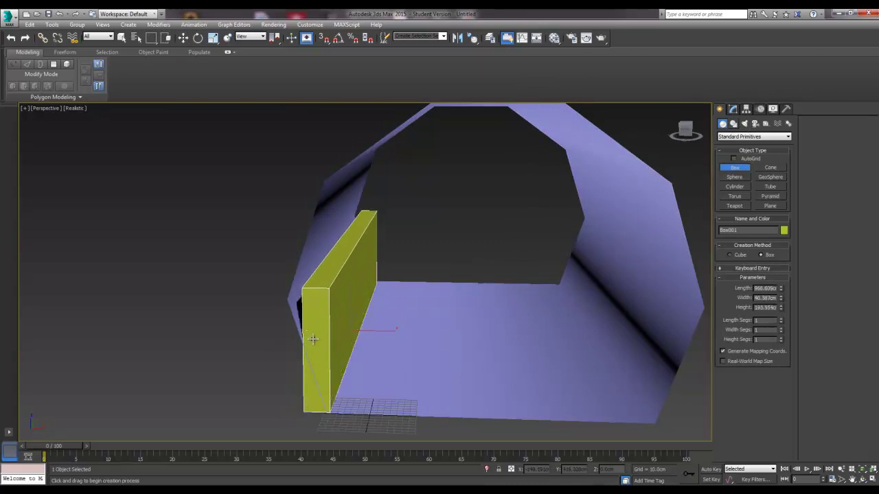
click(313, 339)
key(w)
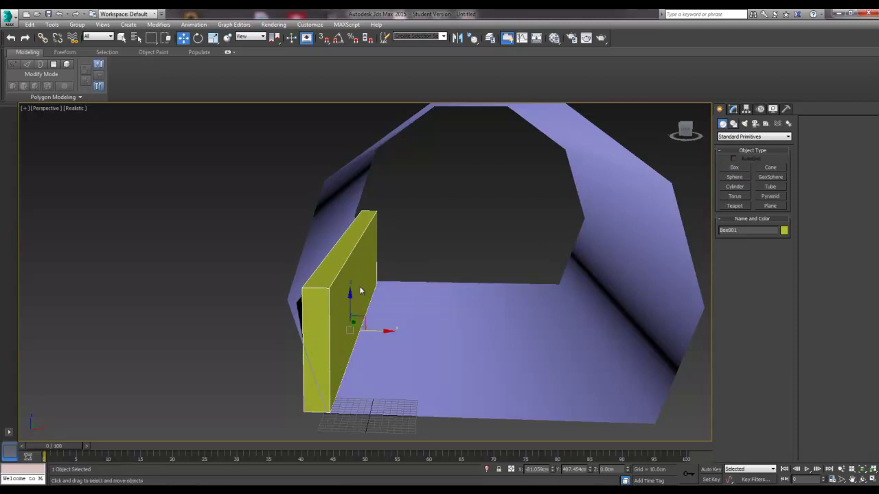
Step: Convert the box to an Editable Poly and tilt it about 19.4° around Y to match the lower left wall's slope
right_click(351, 291)
mouse_move(405, 377)
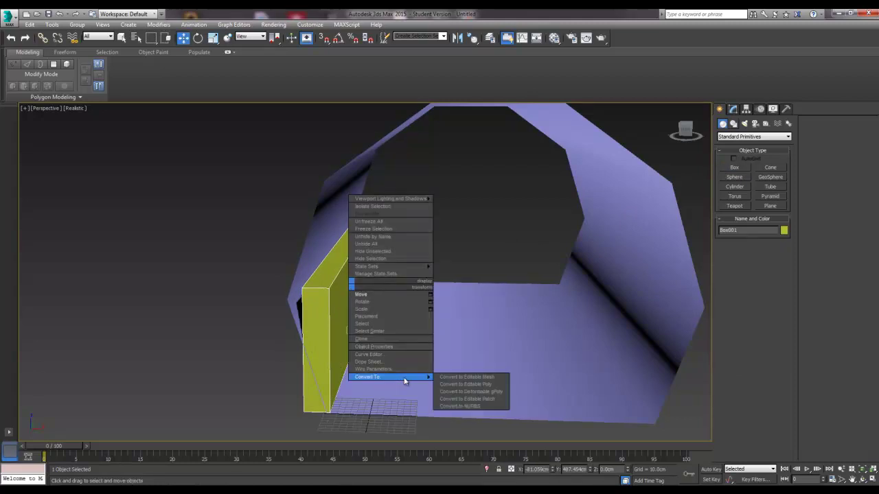
click(481, 384)
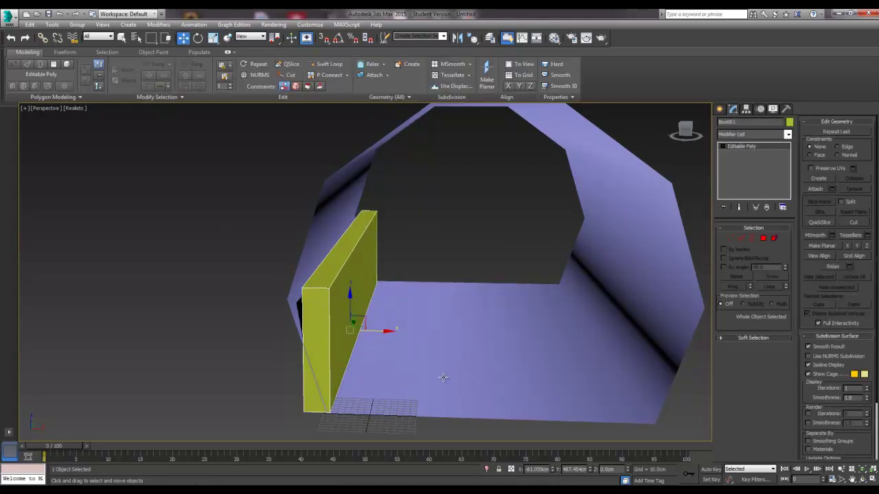
key(e)
drag(368, 312, 359, 298)
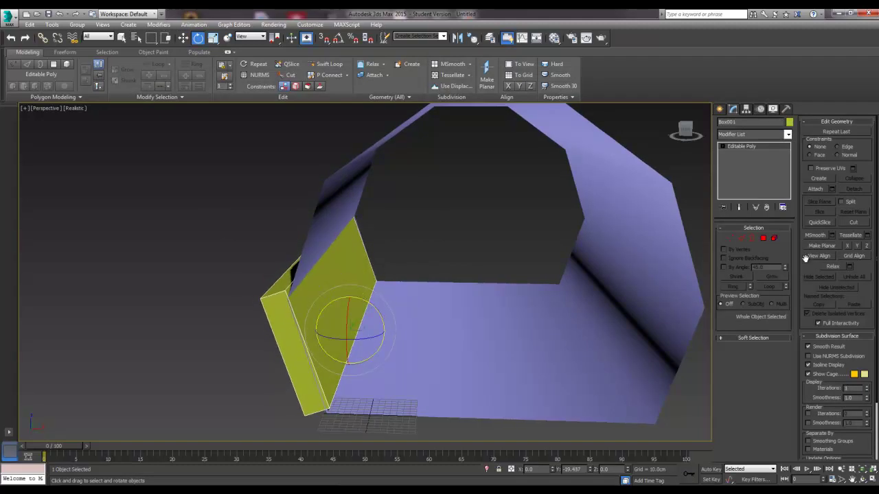
Step: Rename the tilted wall box as UCX_Cave
click(493, 252)
click(285, 331)
click(756, 123)
text(f)
click(640, 228)
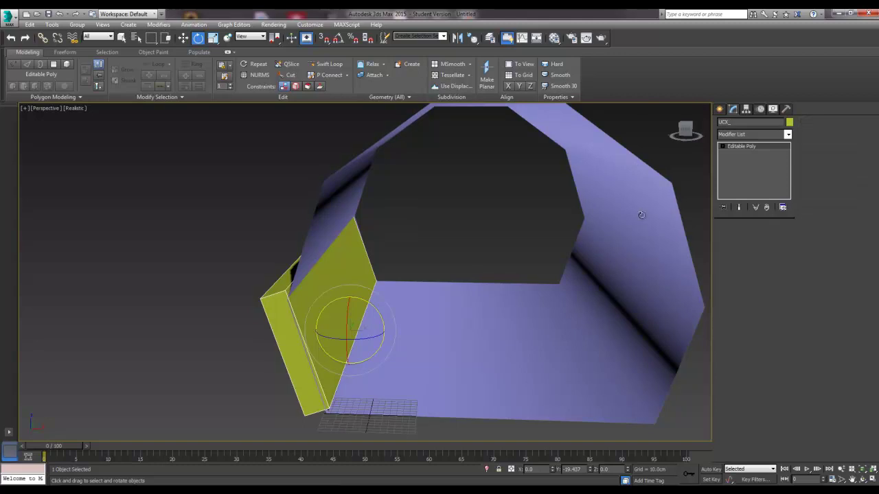
click(279, 301)
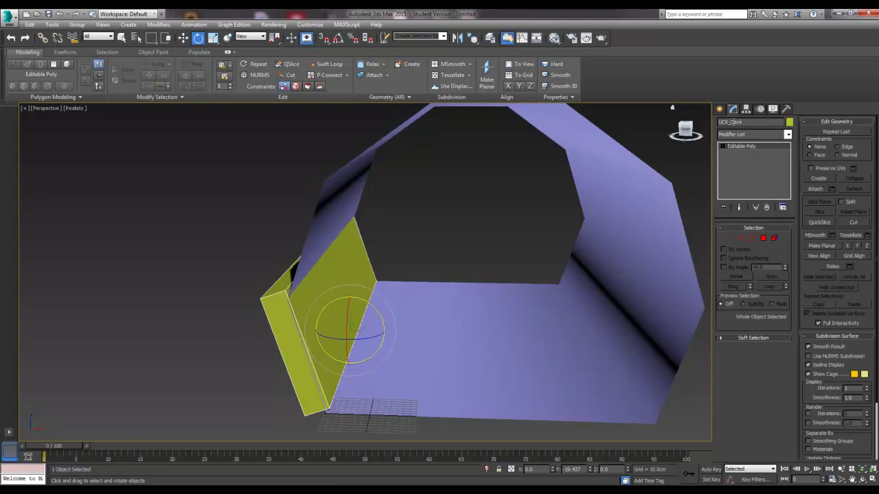
click(499, 219)
click(281, 320)
Step: Copy the UCX_Cave box straight up to the upper part of the left wall, naming the copy UCX_Cave
key(w)
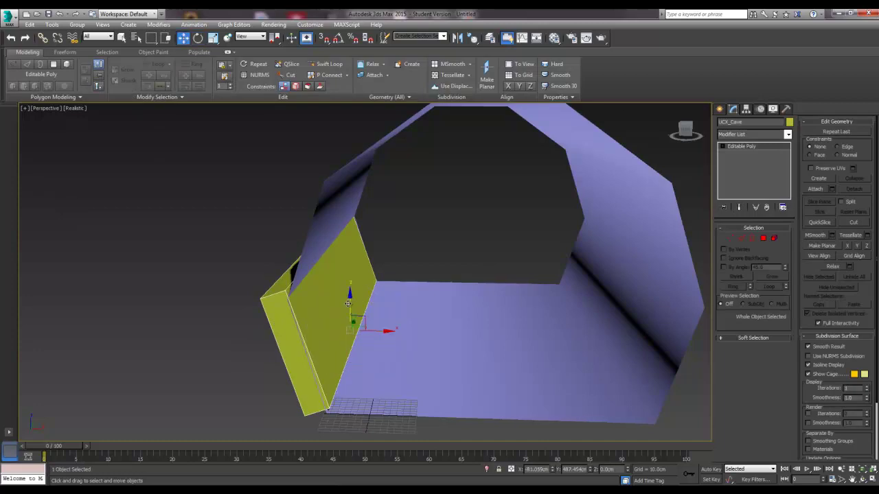
shift+drag(350, 302, 355, 216)
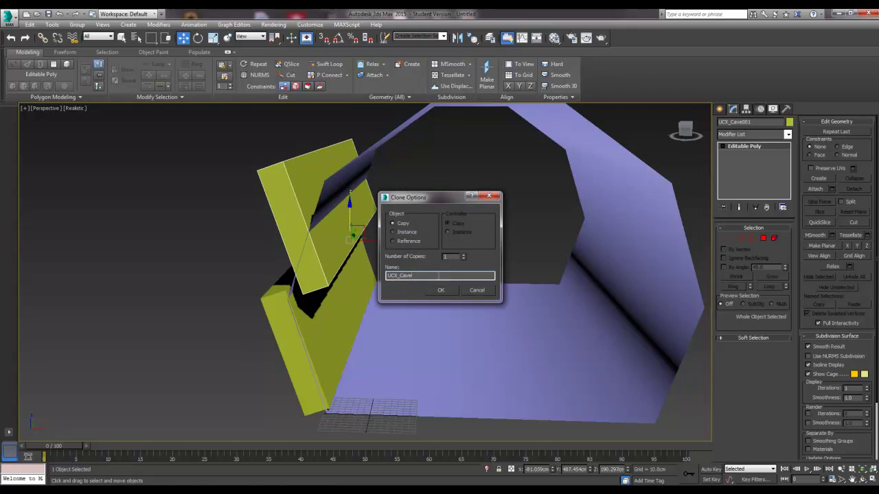
click(441, 290)
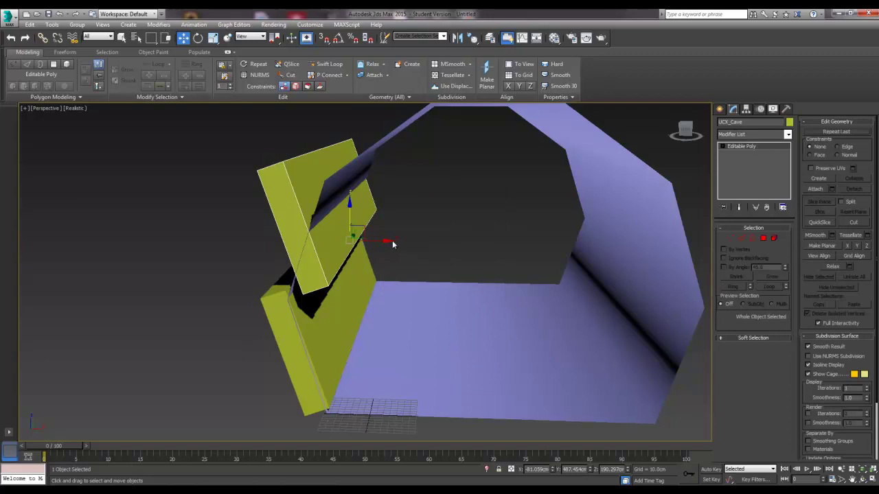
Step: Move the copied box outward and rotate it to lie against the outside of the upper left wall
drag(392, 244, 325, 225)
key(e)
key(w)
click(405, 263)
Step: Copy both left wall boxes together across the tunnel toward the right side, using the name UCX_Cave
click(281, 329)
ctrl+click(289, 259)
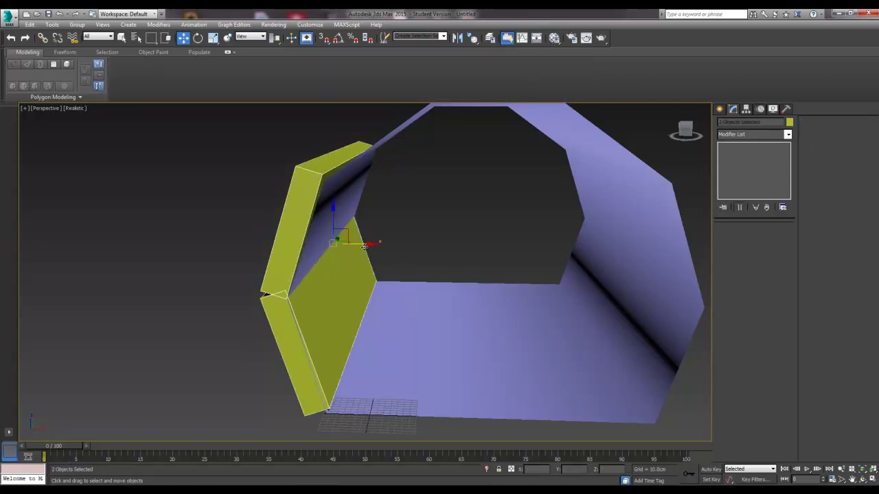
shift+drag(363, 247, 552, 259)
drag(423, 275, 408, 276)
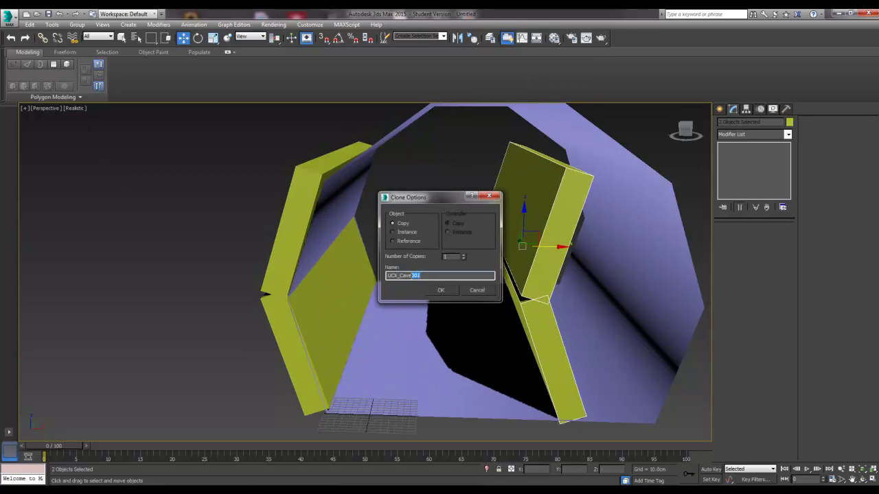
key(Return)
key(e)
mouse_move(500, 257)
mouse_down()
mouse_move(529, 257)
mouse_move(494, 269)
mouse_up()
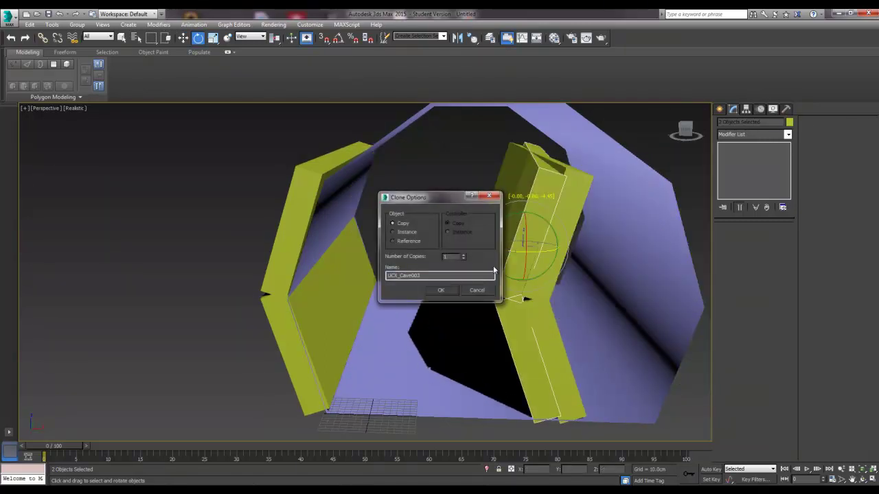
click(480, 291)
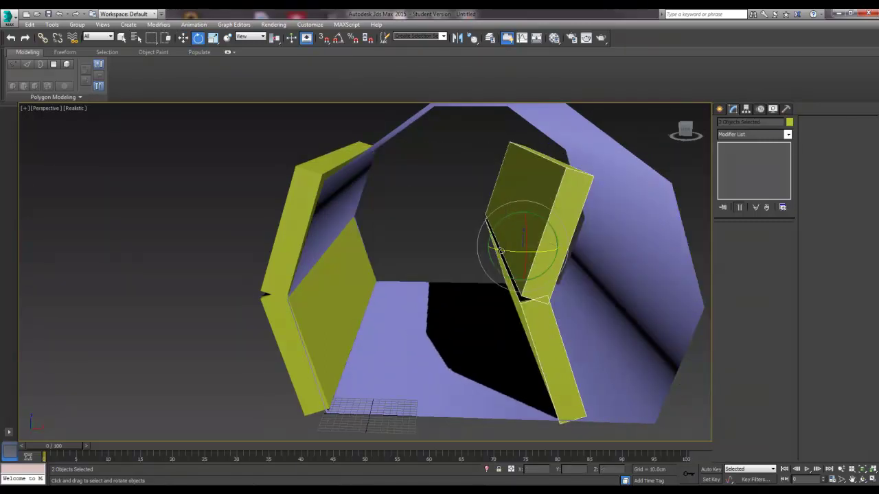
drag(503, 254, 545, 195)
click(324, 38)
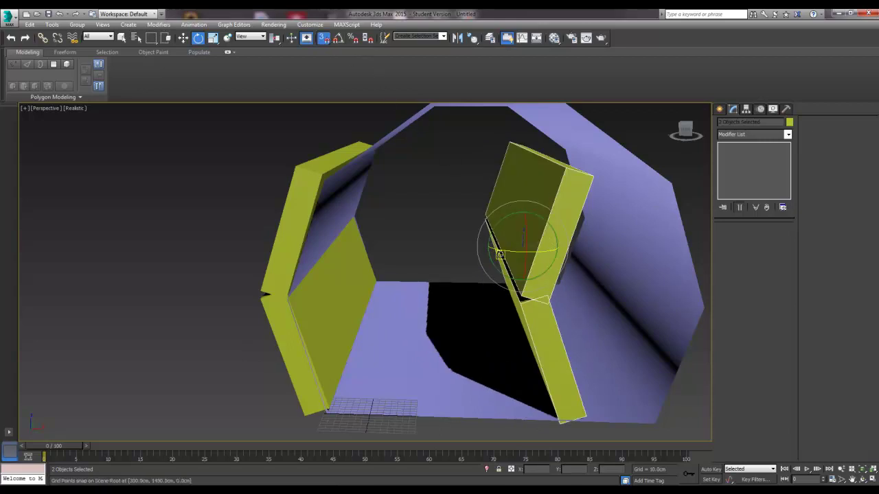
click(323, 38)
Step: Turn the copied pair around with angle snap and place both boxes against the outside of the right wall
drag(495, 250, 635, 256)
key(w)
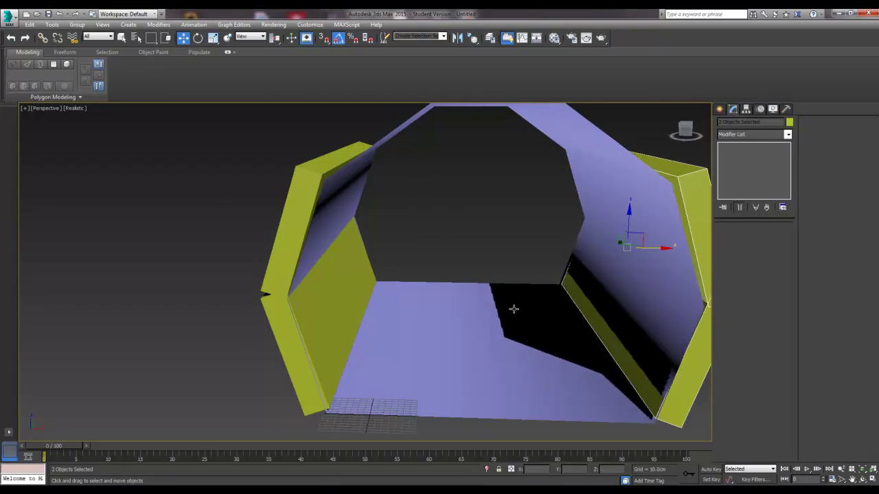
click(698, 223)
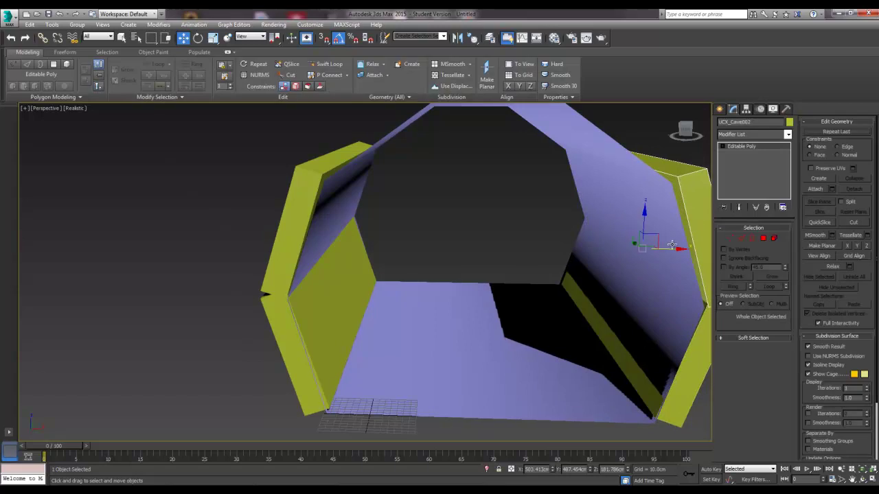
drag(670, 249, 670, 249)
Step: Check the lower right box's name and rename the upper right box as UCX_Cave
alt+middle_drag(596, 298, 496, 295)
click(537, 298)
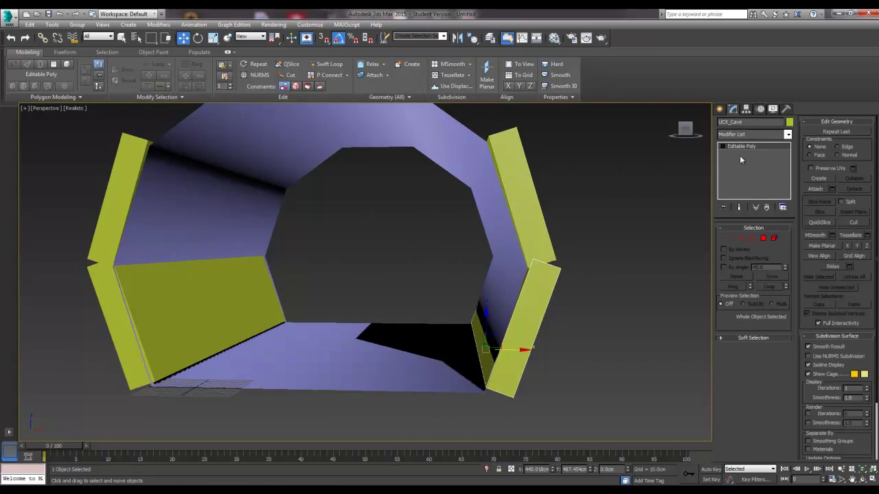
click(527, 176)
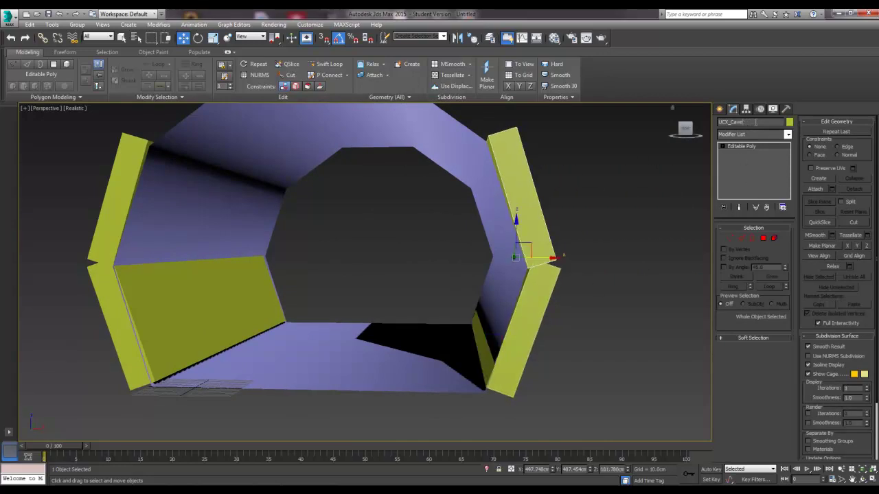
click(638, 189)
scroll(522, 216, down, 4)
scroll(522, 214, up, 2)
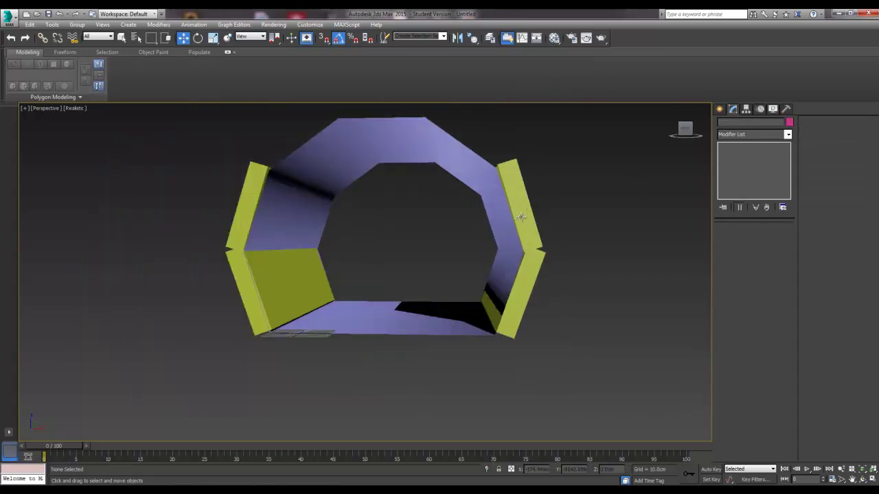
Step: Create a flat box over the tunnel floor, about 951 cm long, 413 cm wide and 50 cm high
click(720, 109)
click(735, 168)
mouse_move(392, 274)
alt+middle_down()
mouse_move(410, 296)
mouse_move(402, 282)
alt+middle_up()
drag(352, 301, 581, 363)
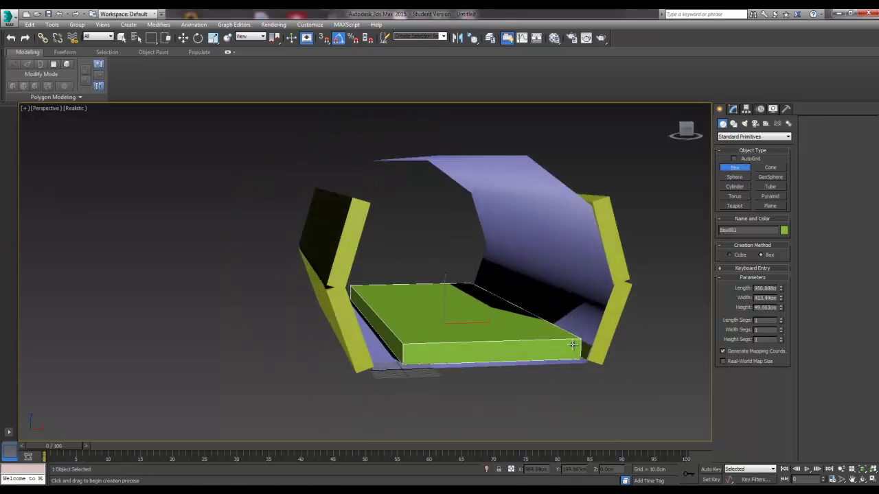
click(573, 344)
Step: Raise the flat box to roof height above the side walls and convert it to an Editable Poly
key(w)
drag(450, 290, 467, 165)
right_click(447, 176)
mouse_move(514, 270)
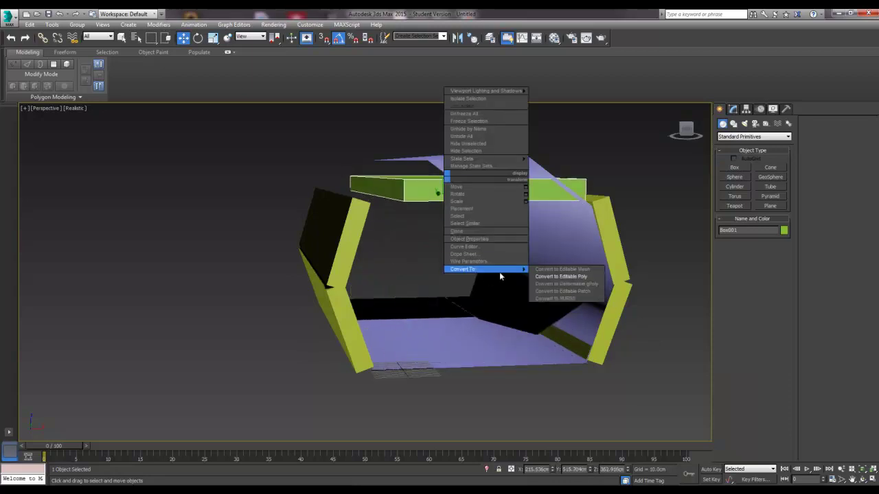
click(560, 277)
Step: Extend the roof box's left side polygon outward to cover the top of the left wall boxes
alt+middle_drag(526, 261, 530, 280)
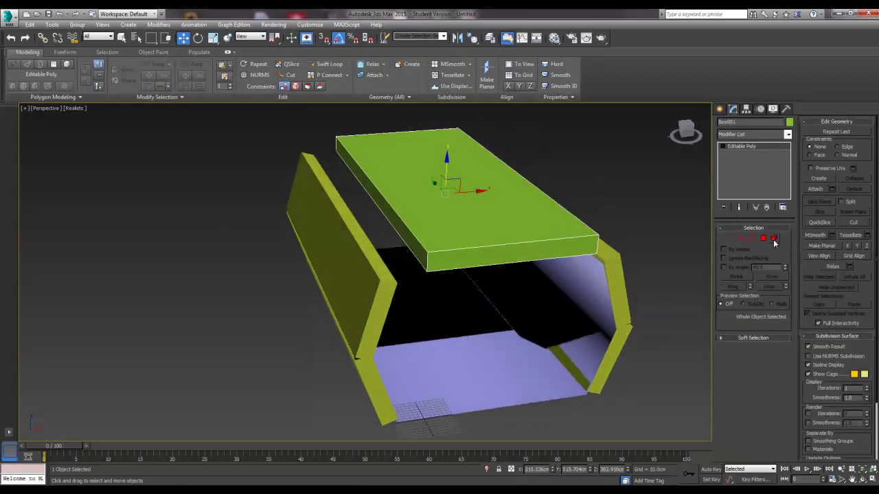
click(763, 238)
click(375, 218)
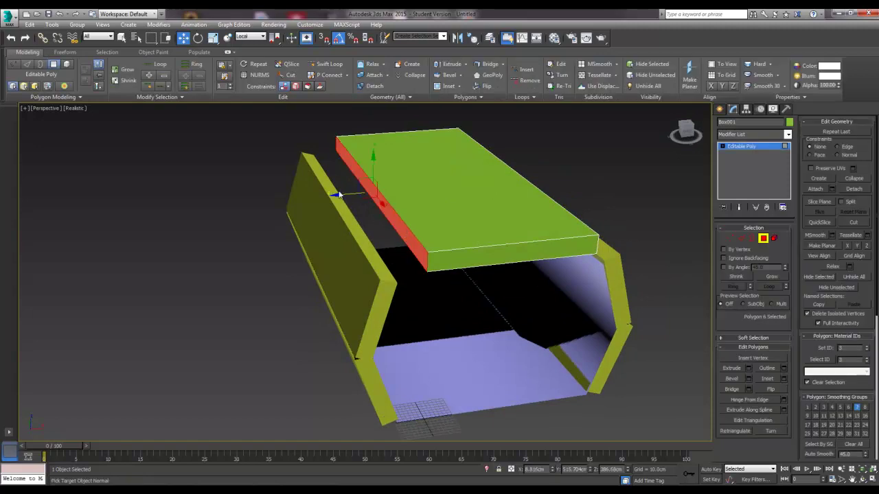
click(338, 196)
click(379, 193)
drag(337, 195, 295, 201)
Step: Extend the roof box's opposite side polygon over the right wall boxes and pull its front end polygon toward the tunnel's front opening
mouse_move(389, 217)
alt+middle_down()
mouse_move(405, 225)
mouse_move(377, 226)
alt+middle_up()
click(458, 284)
drag(542, 244, 565, 249)
click(265, 276)
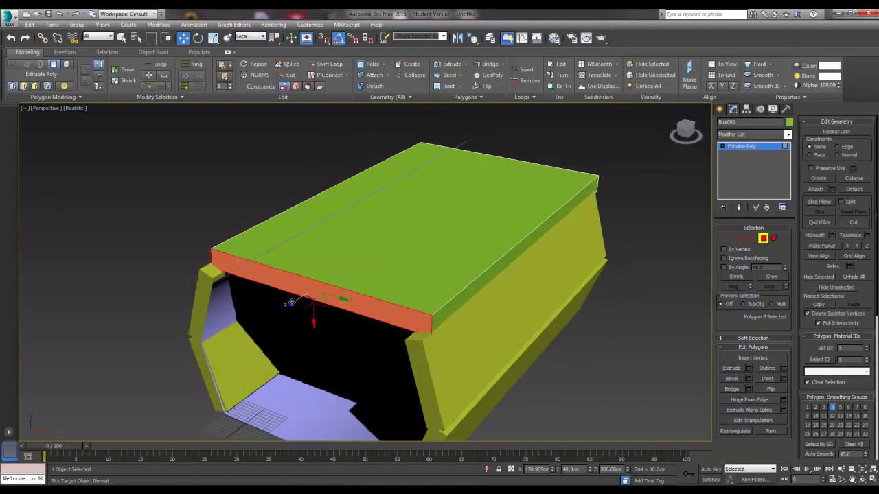
drag(291, 303, 281, 309)
Step: Examine how the roof box fits the side wall boxes and the tunnel's roof from both ends
alt+middle_drag(393, 264, 305, 259)
scroll(366, 302, down, 6)
scroll(388, 332, up, 3)
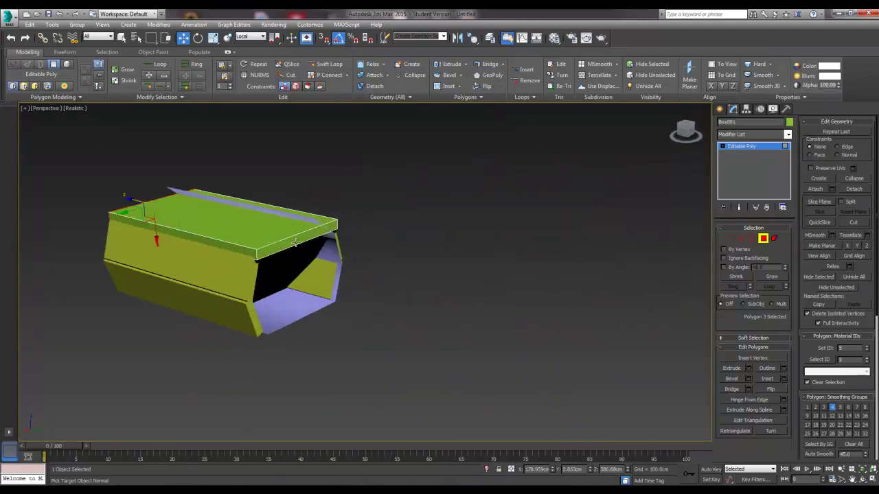
click(295, 243)
click(438, 308)
alt+middle_drag(438, 308, 406, 292)
scroll(382, 289, up, 5)
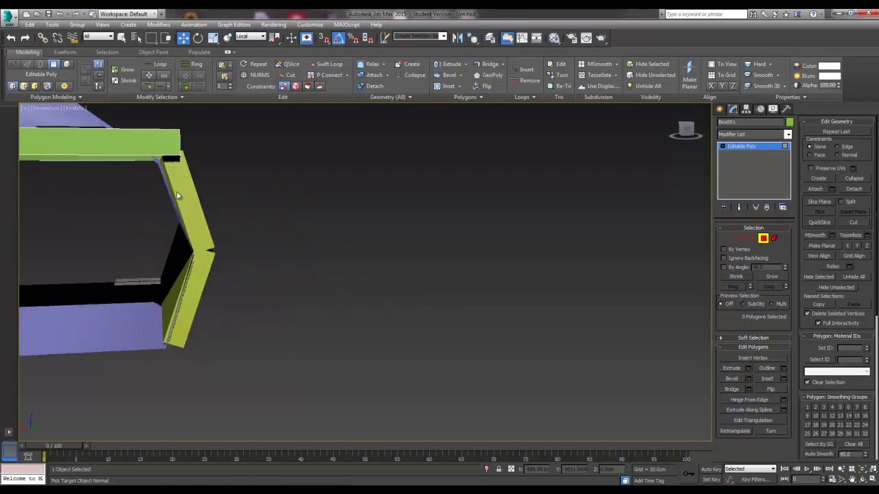
click(125, 142)
scroll(414, 249, down, 8)
scroll(312, 208, up, 9)
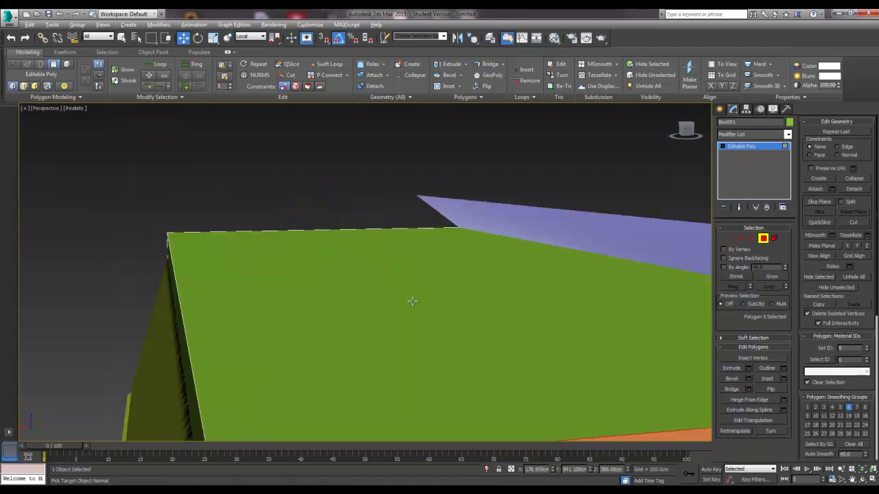
alt+middle_drag(410, 300, 406, 272)
middle_drag(437, 326, 348, 244)
scroll(423, 292, down, 6)
middle_drag(530, 309, 462, 310)
click(579, 260)
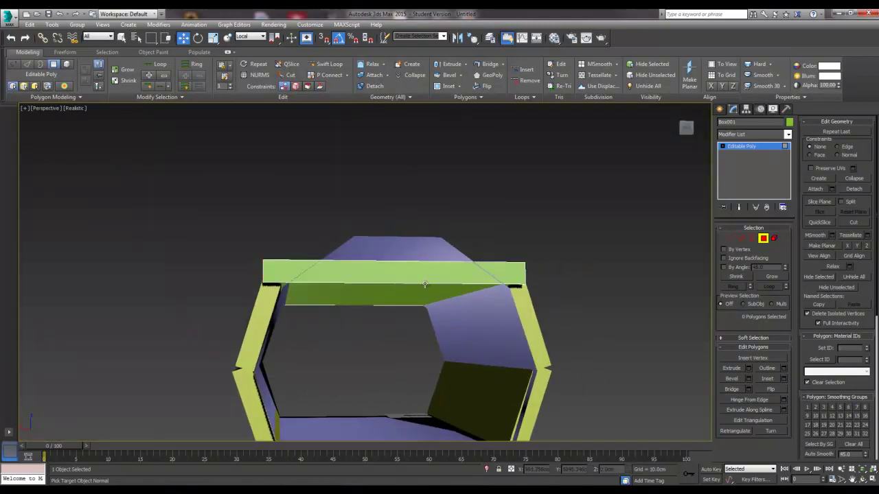
Step: Finish polygon editing on the roof box and rename the box UCX_Cave
click(425, 281)
click(764, 239)
click(581, 276)
click(415, 275)
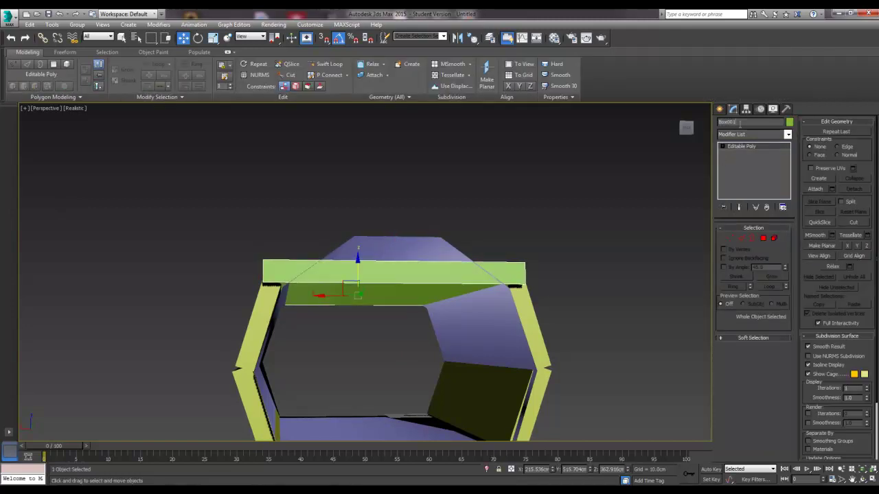
drag(739, 124, 672, 127)
text(L)
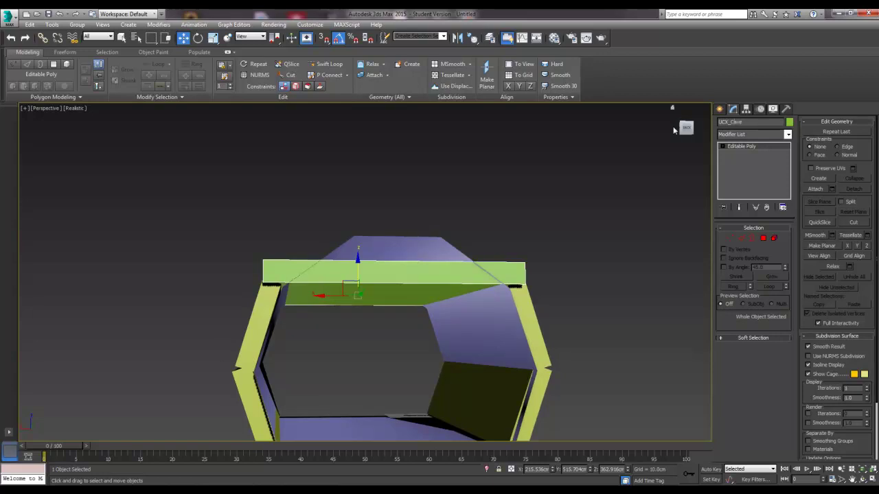
Step: Check the object names of the right wall boxes and the roof box
click(574, 256)
click(532, 407)
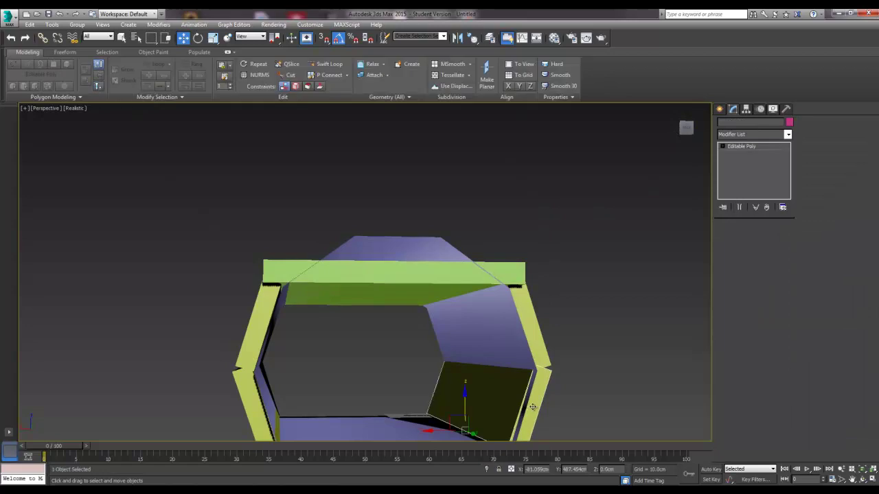
click(534, 328)
click(514, 267)
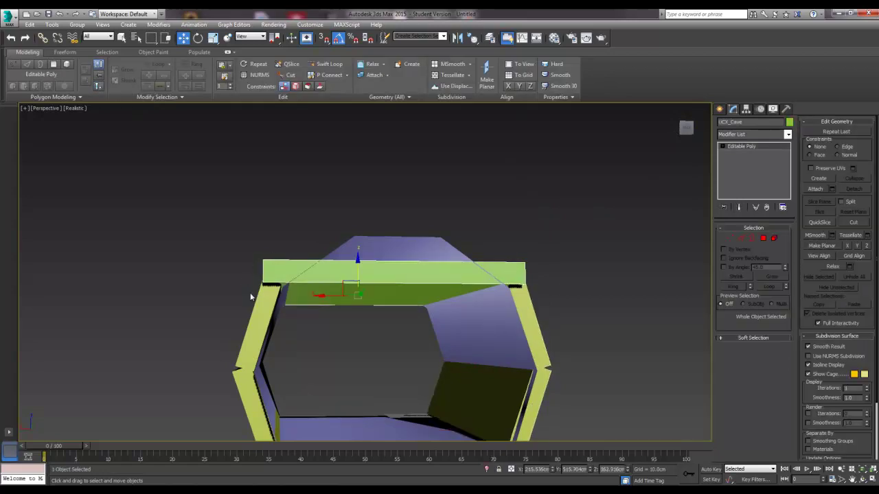
Step: Open a new Scene Explorer listing the scene's objects, reposition and lengthen its window, and clear the selection
click(100, 24)
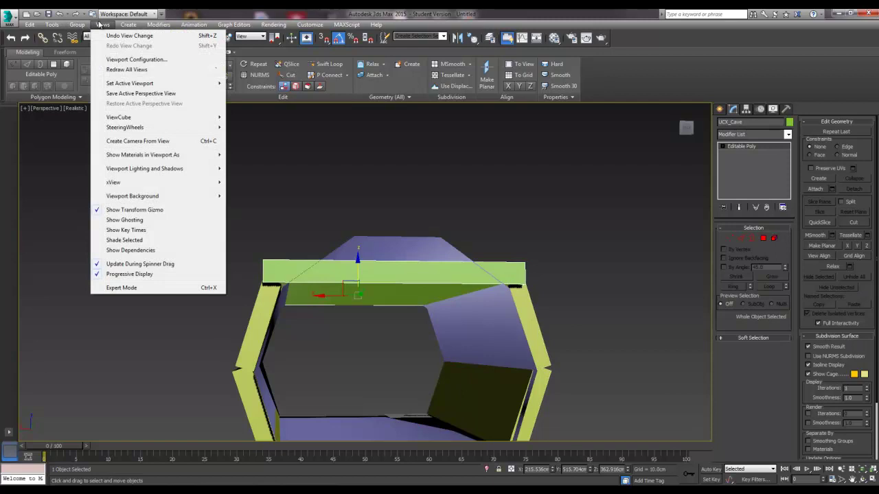
mouse_move(51, 25)
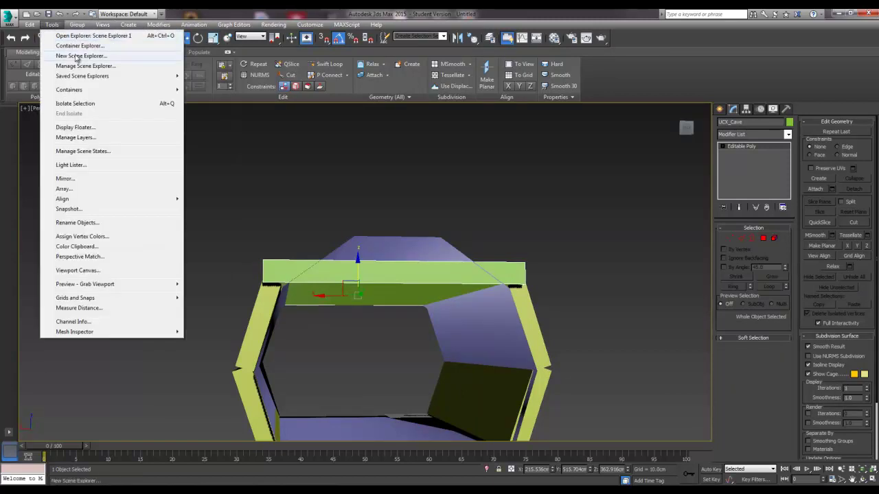
click(79, 56)
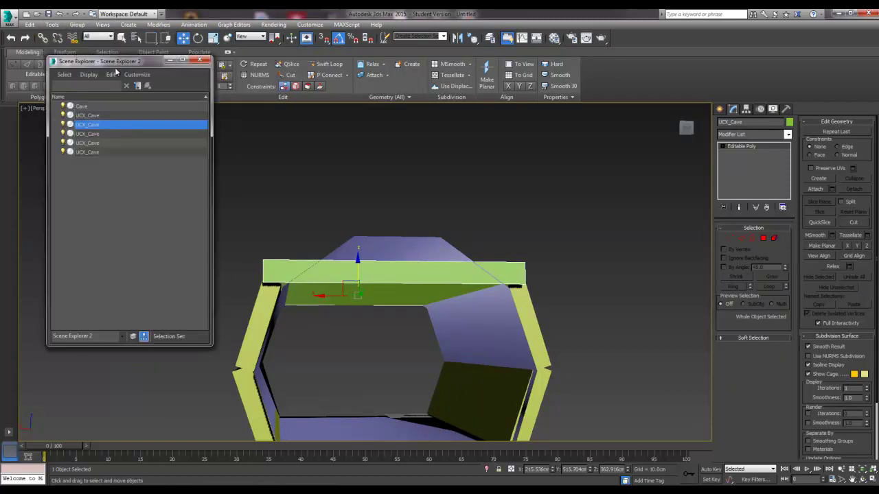
drag(122, 61, 106, 116)
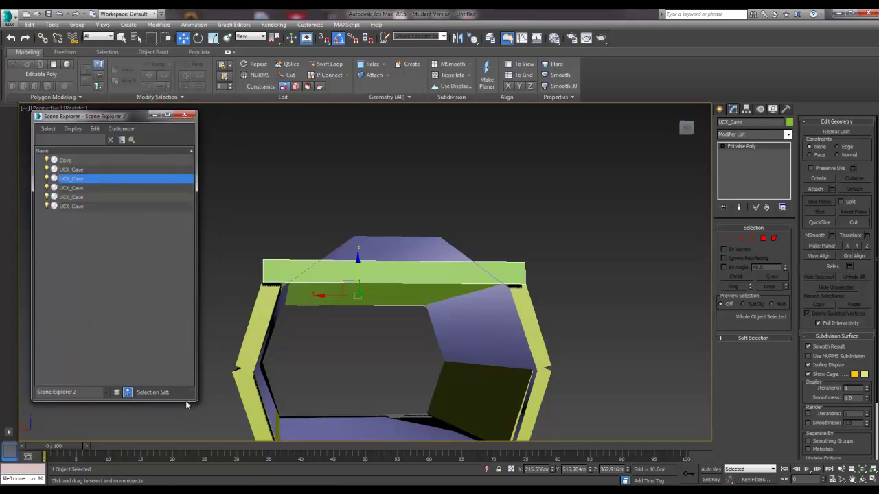
drag(184, 403, 184, 436)
click(82, 249)
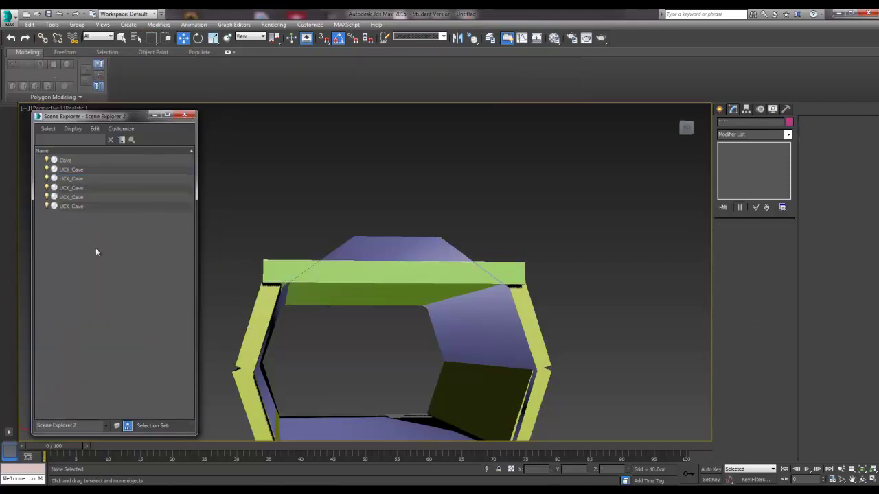
Step: Check which listed objects correspond to the Cave mesh, the left wall boxes and the roof box
alt+middle_drag(404, 344, 286, 273)
click(68, 160)
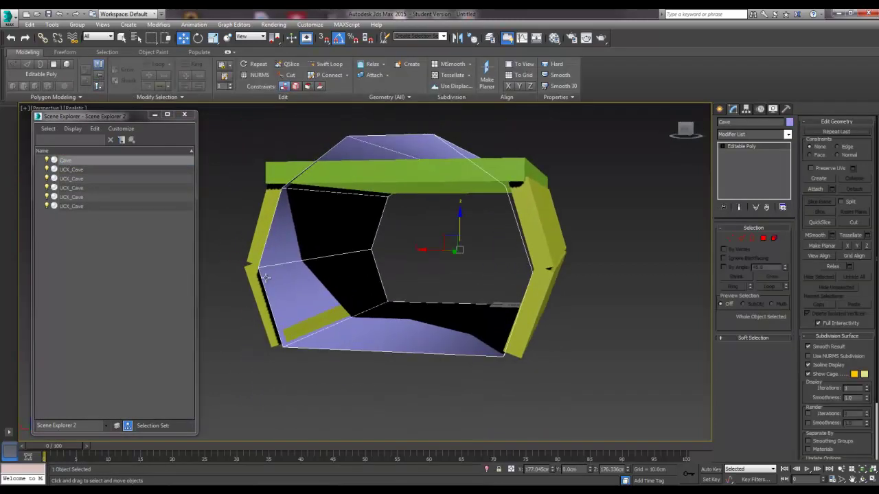
click(273, 318)
ctrl+click(264, 233)
click(285, 179)
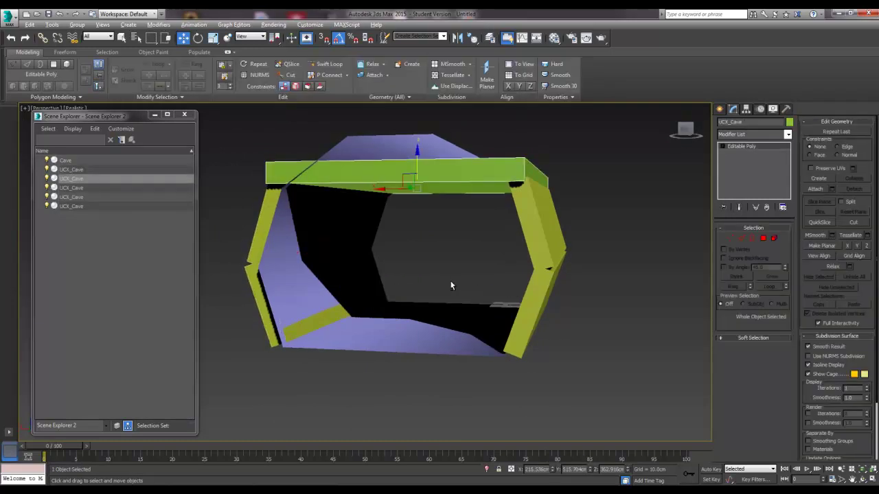
alt+middle_drag(453, 287, 471, 289)
click(665, 328)
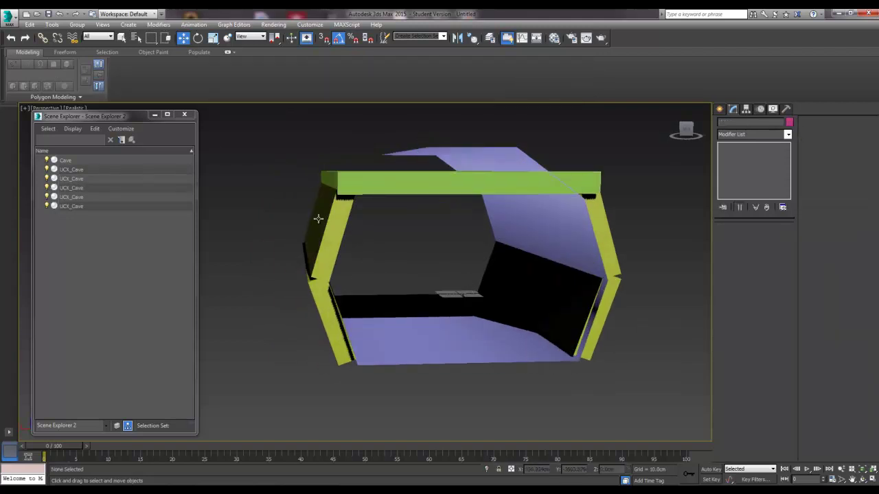
Step: Select the Cave mesh together with all its UCX_Cave boxes and start an Export Selected
drag(263, 115, 686, 387)
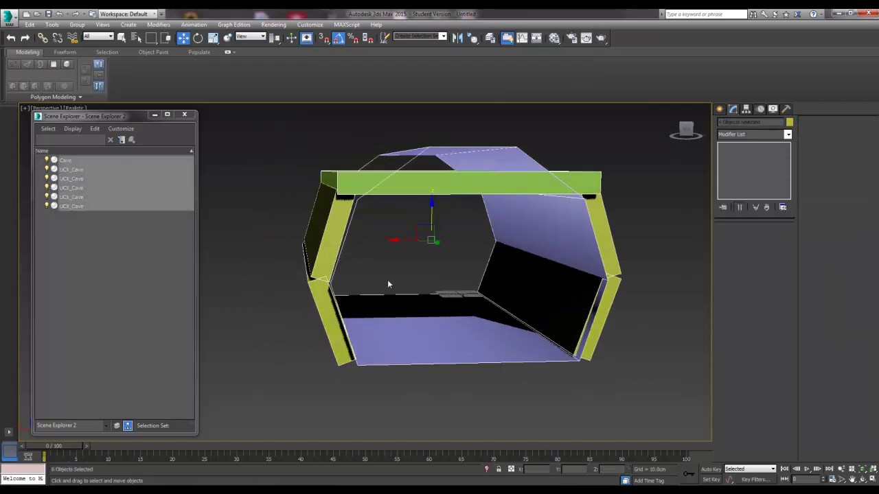
click(9, 18)
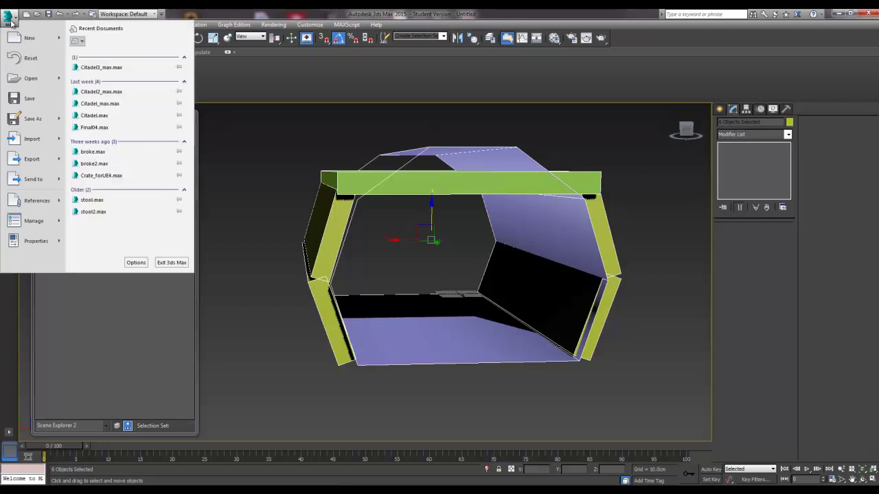
click(59, 160)
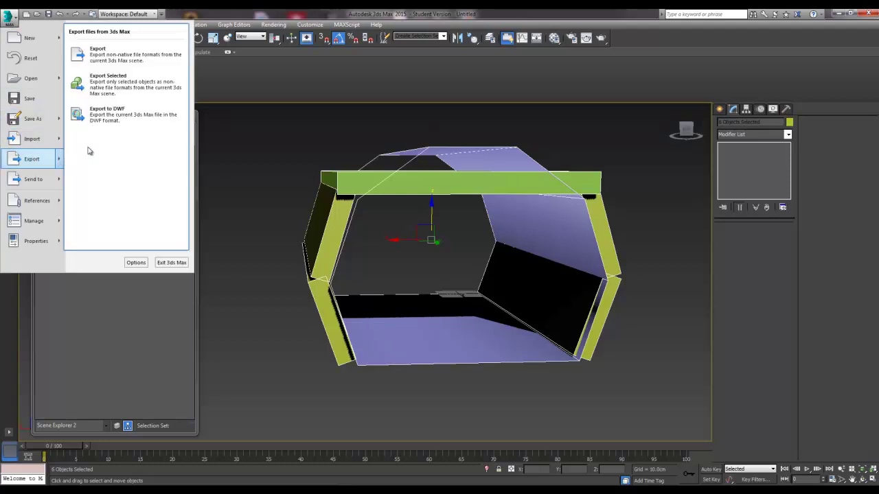
click(118, 90)
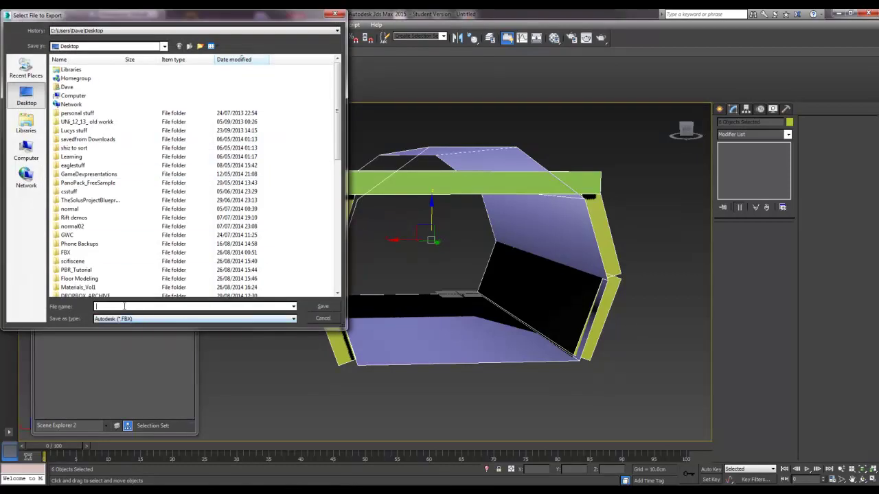
Step: Export the selection to the Desktop as an FBX file named col_cave, keeping the current FBX export settings
text(cav)
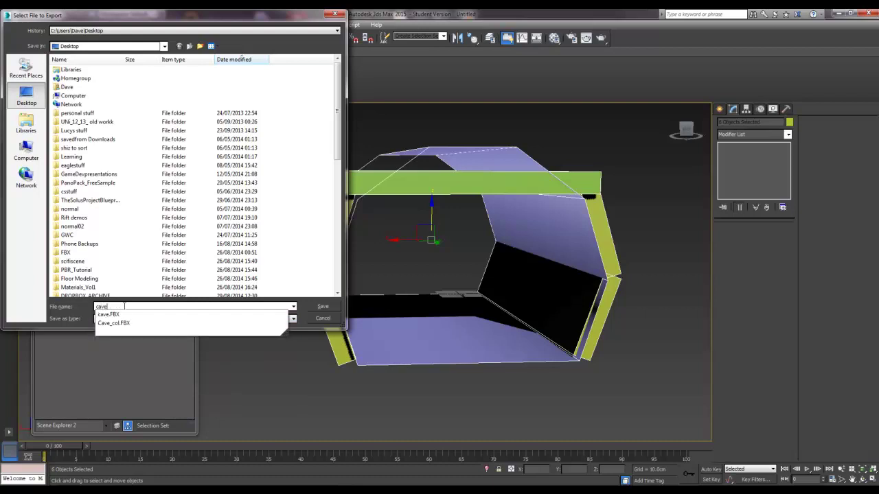
text(e)
key(BackSpace)
key(BackSpace)
key(BackSpace)
text(oll)
text(_c)
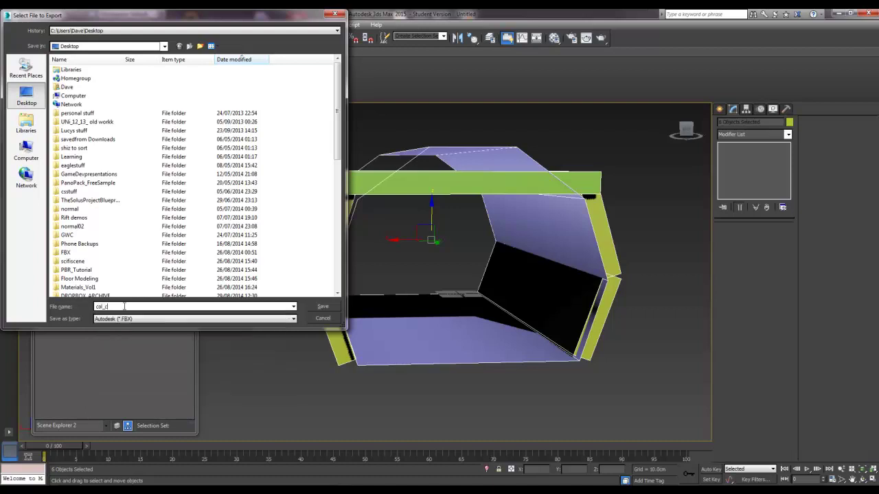
text(ave)
click(322, 307)
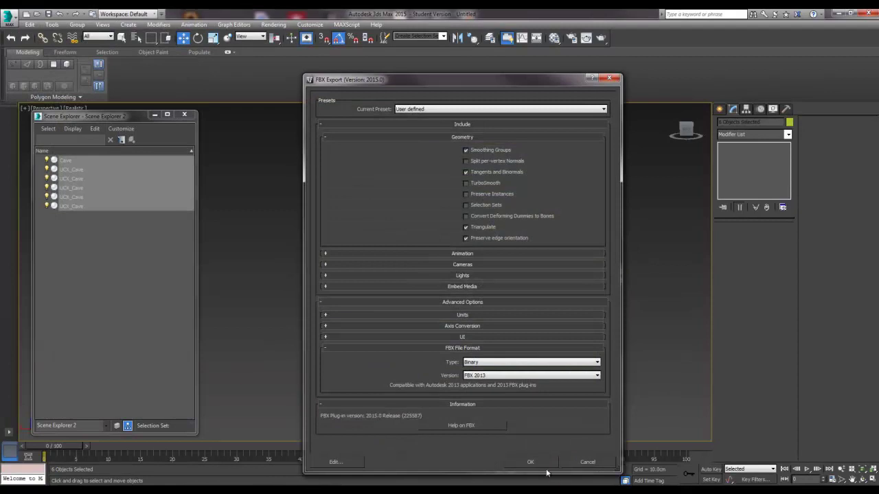
click(530, 462)
key(q)
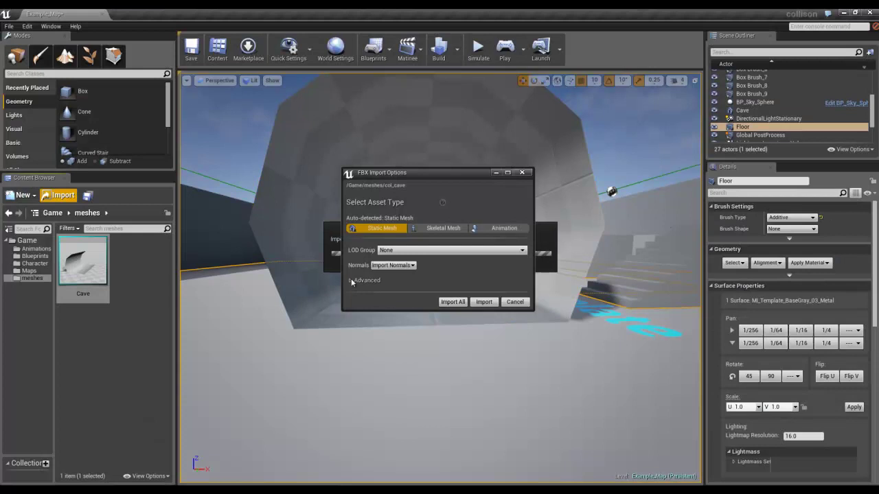
Step: In Unreal Editor, import col_cave into the meshes folder as a static mesh with imported normals
click(350, 280)
click(351, 280)
click(483, 303)
mouse_move(133, 264)
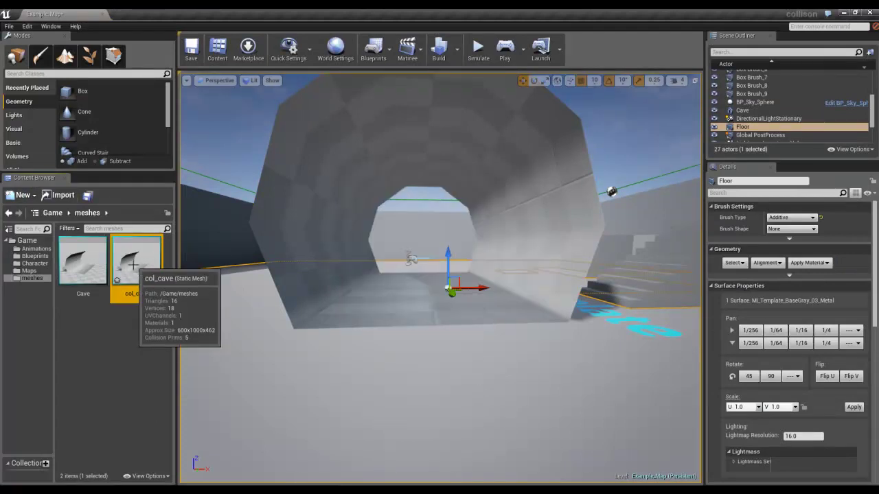
Step: Place the col_cave mesh in the level beside the existing Cave tunnel
mouse_move(357, 394)
right_down()
mouse_move(303, 367)
mouse_move(359, 401)
right_up()
drag(359, 401, 252, 306)
drag(139, 275, 307, 313)
Step: Start a play test from the floor in front of the col_cave tunnel
right_click(395, 346)
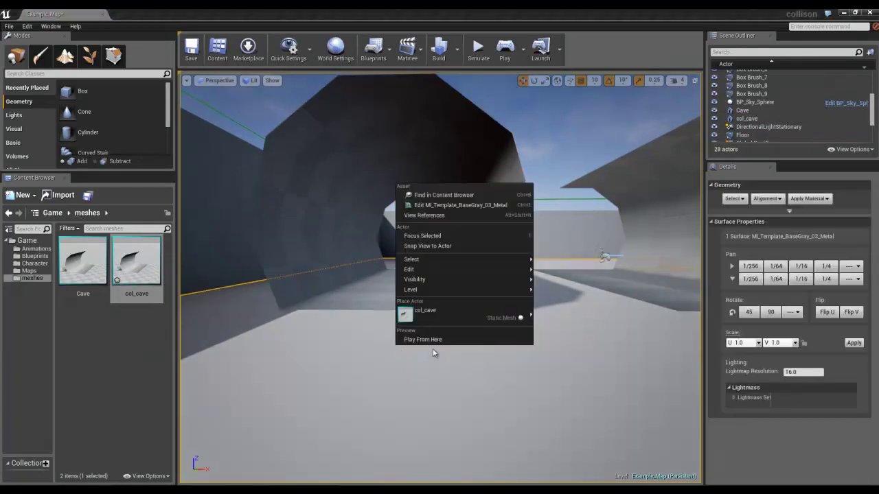
click(433, 345)
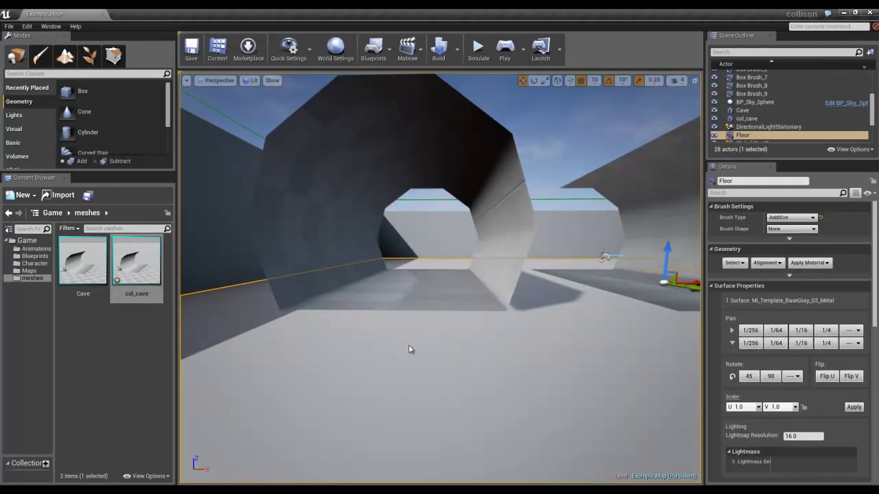
right_click(408, 349)
click(435, 320)
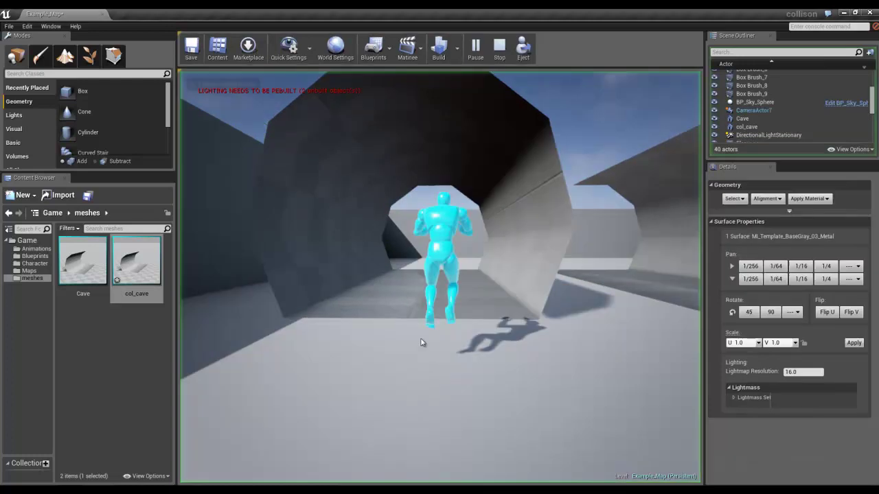
Step: Run and jump the character against the col_cave tunnel's walls to test their collision, and end the play test
key(w)
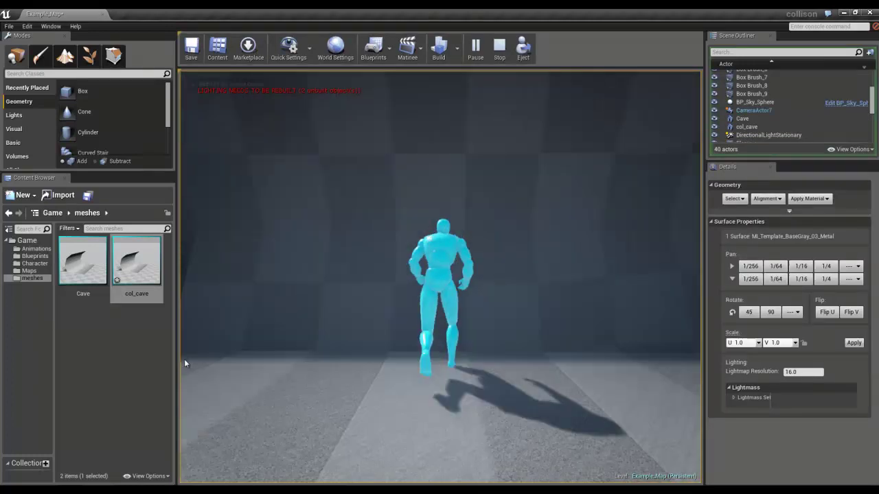
key(space)
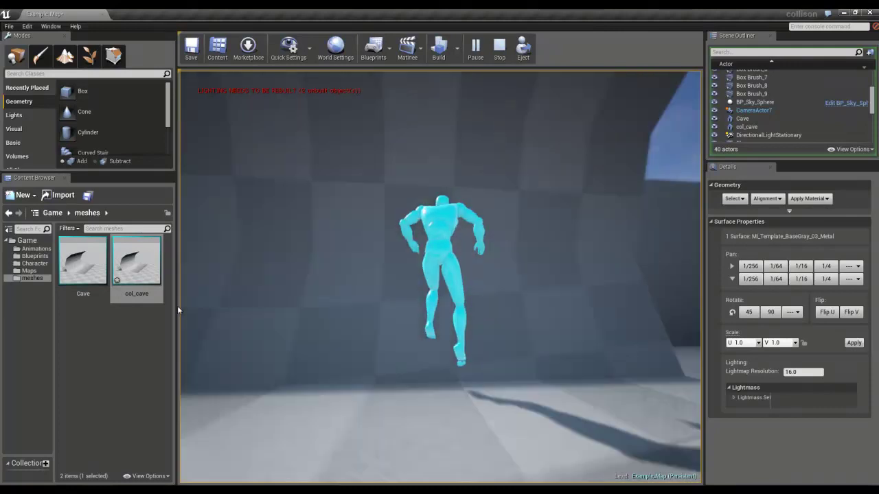
key(w)
key(space)
key(w)
key(w)
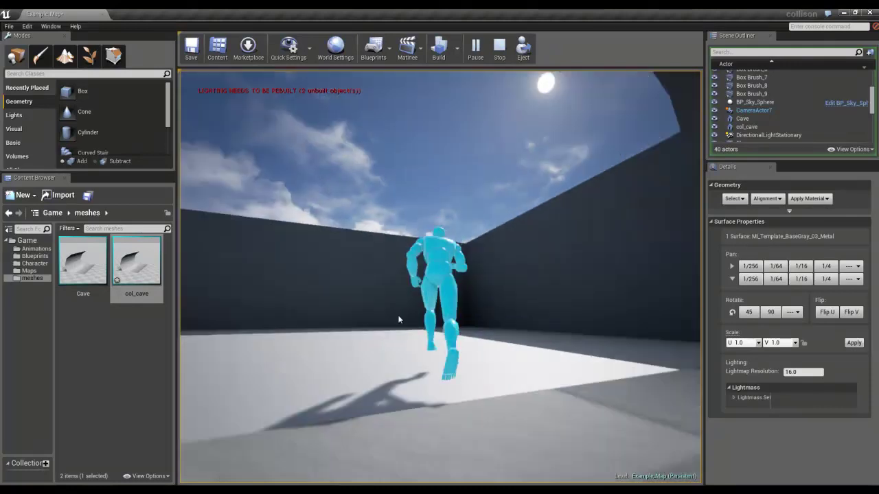
key(w)
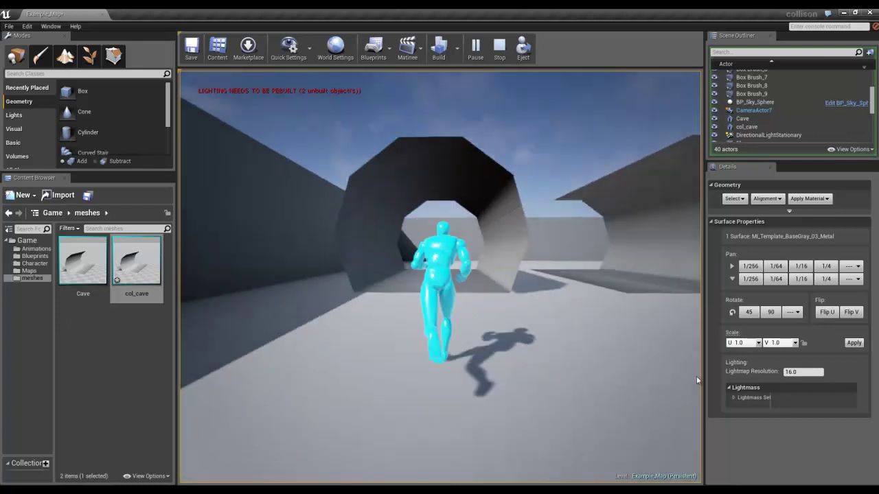
key(d)
key(w)
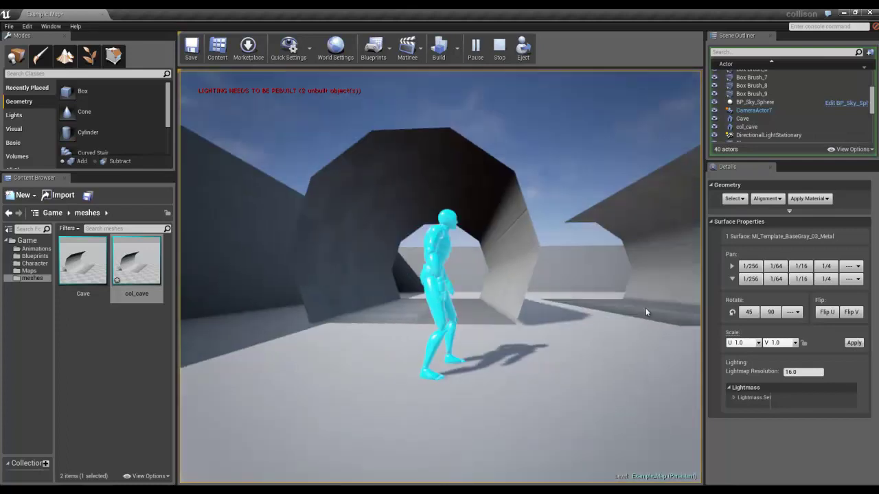
key(Escape)
Step: Turn on the viewport's Collision display and examine the collision boxes around the col_cave tunnel
click(272, 80)
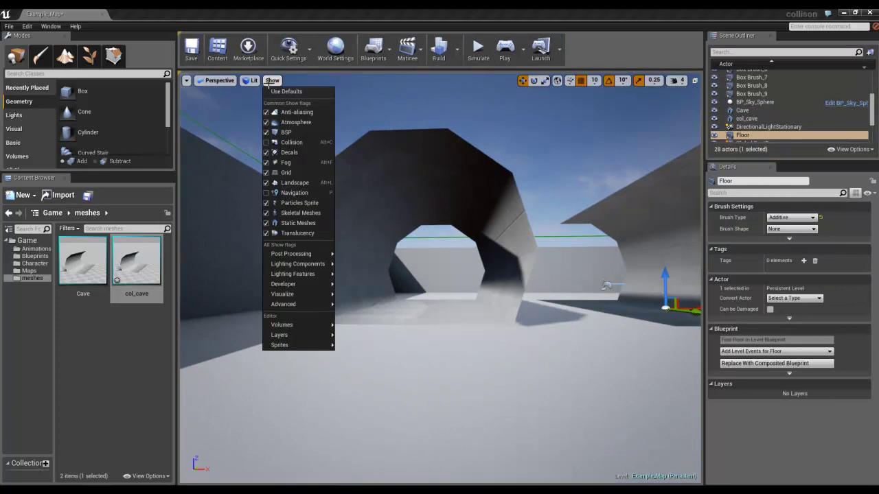
click(267, 142)
right_drag(455, 316, 430, 352)
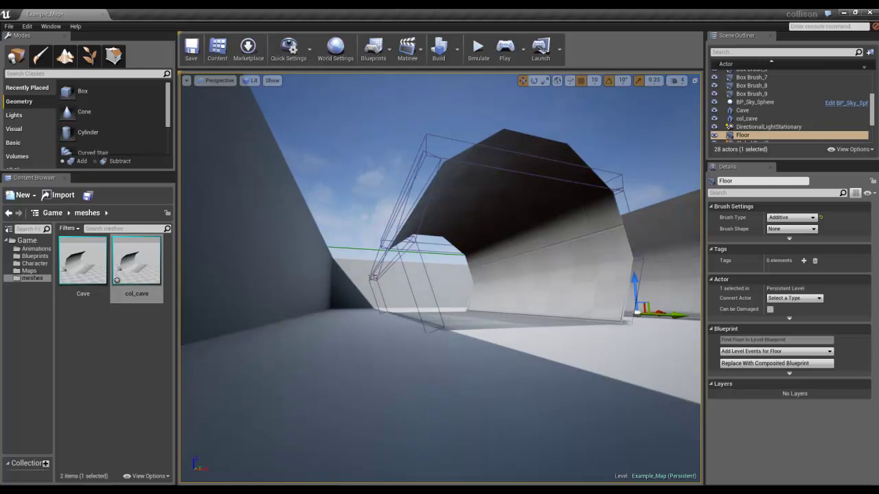
right_drag(455, 245, 435, 295)
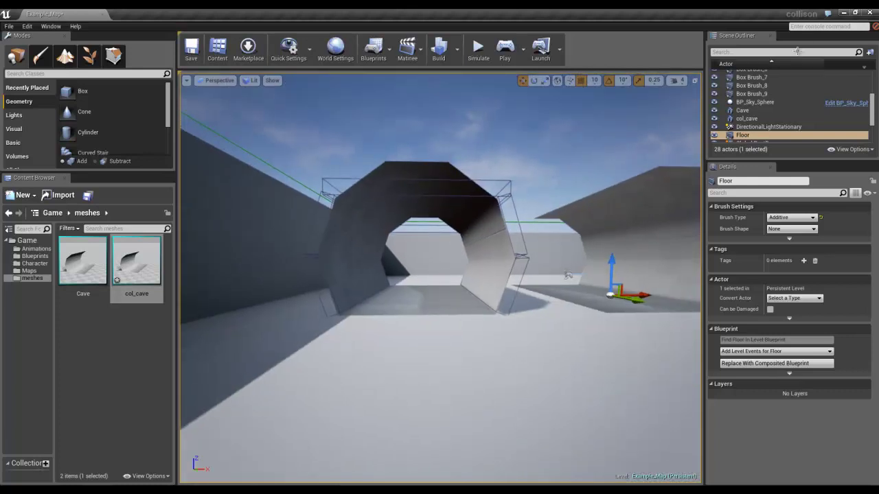
Step: Switch back to 3ds Max, deselect everything and examine the UCX_Cave boxes around the tunnel
click(844, 12)
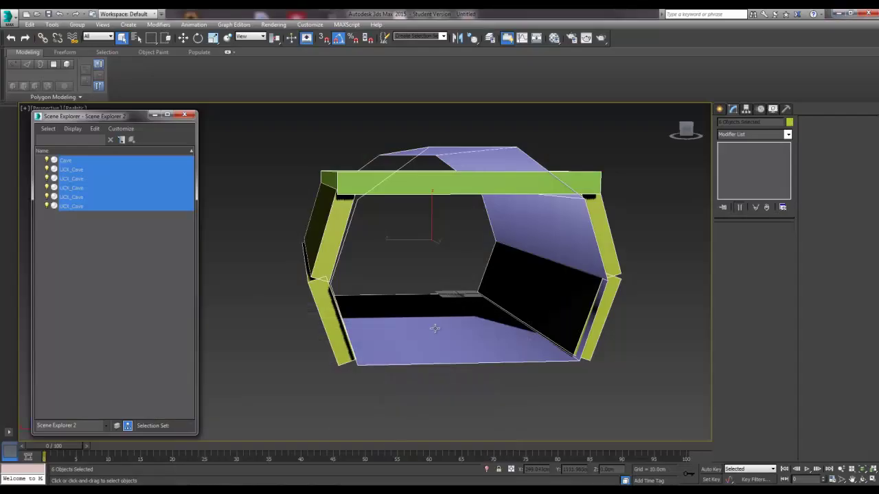
click(435, 406)
alt+middle_drag(439, 306, 475, 298)
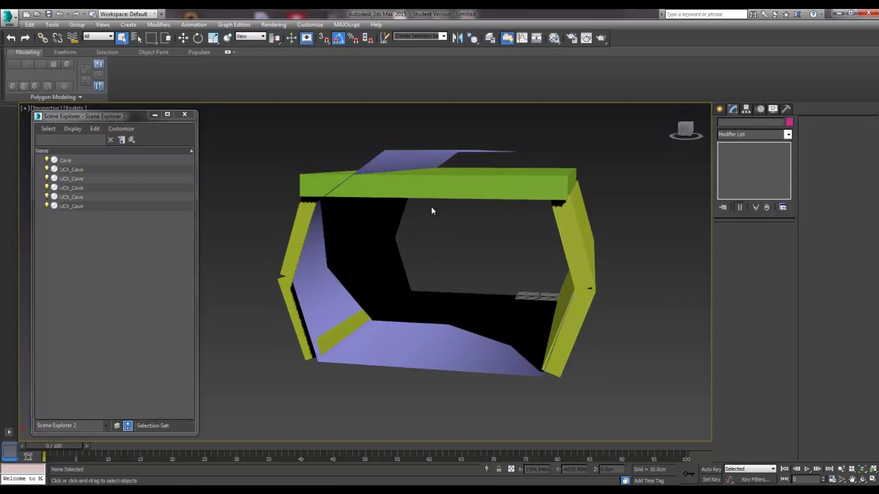
mouse_move(445, 295)
alt+middle_down()
mouse_move(465, 290)
mouse_move(460, 310)
mouse_move(443, 296)
alt+middle_up()
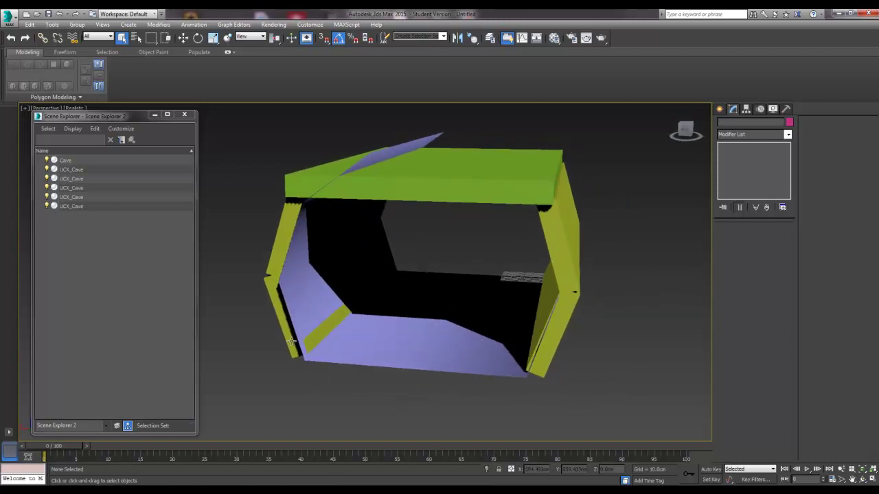
Step: Select all five UCX_Cave boxes and parent them under the Cave object
click(77, 170)
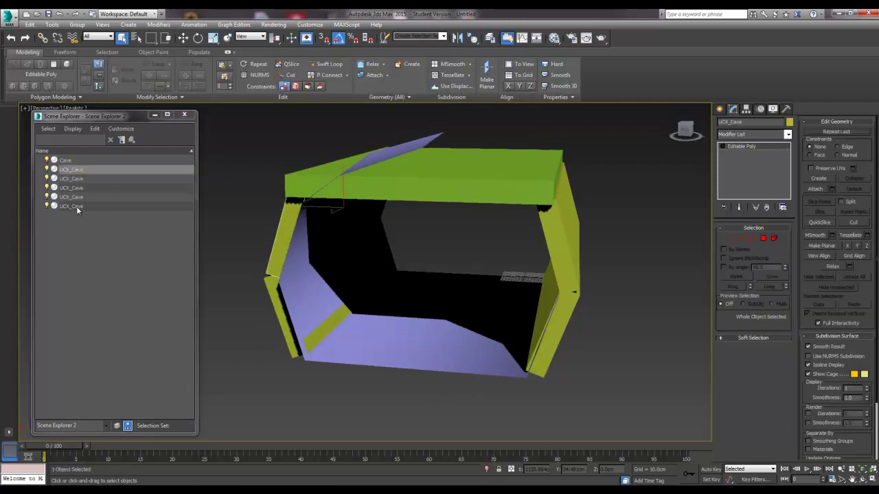
shift+click(79, 206)
drag(69, 171, 68, 160)
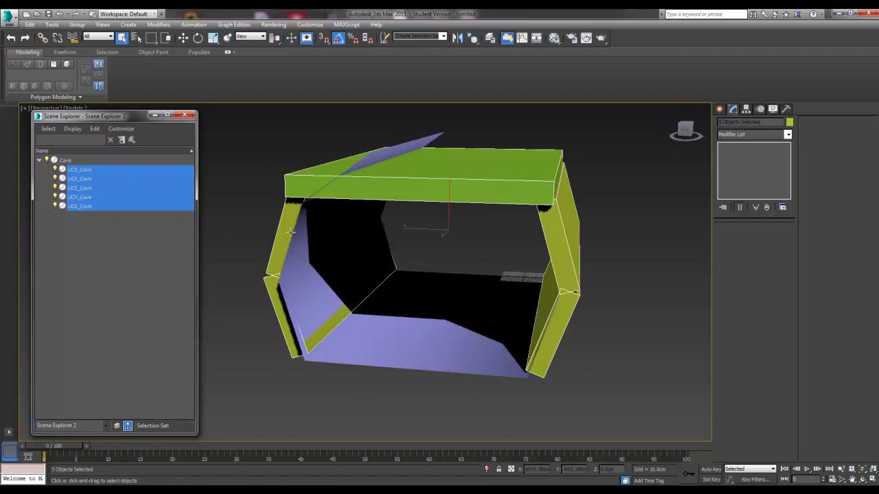
Step: Assign the translucent magenta 01 - Default material to the selected UCX_Cave boxes and inspect them around the tunnel
key(m)
drag(83, 149, 391, 183)
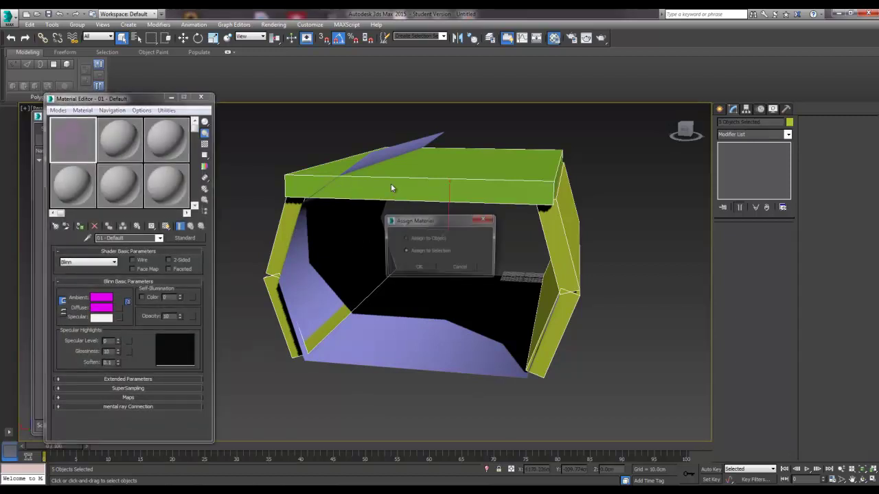
click(417, 268)
alt+middle_drag(417, 270, 485, 266)
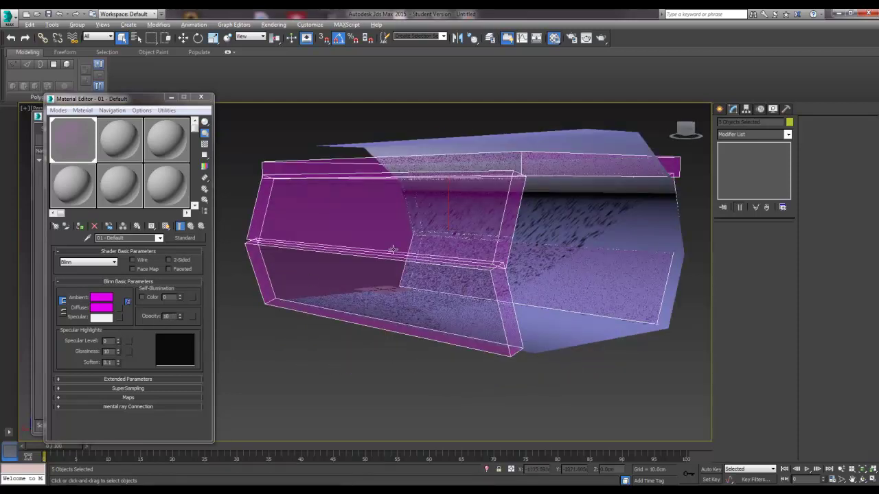
alt+middle_drag(388, 249, 315, 253)
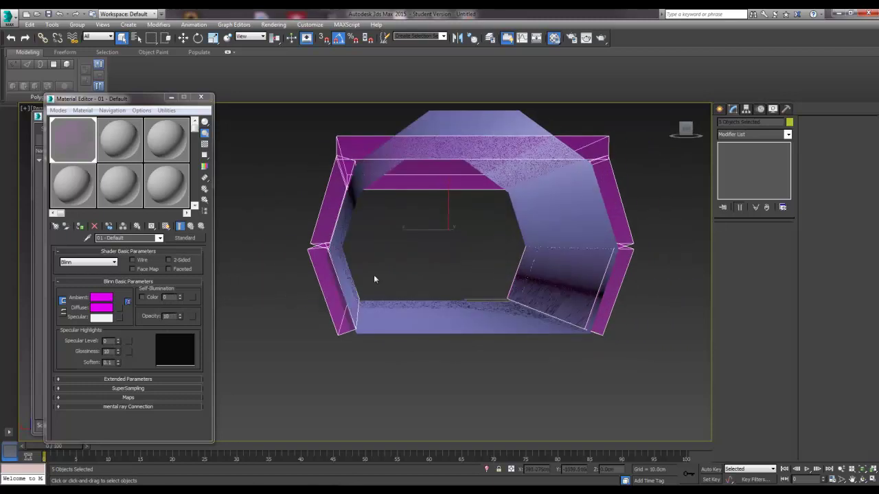
alt+middle_drag(451, 255, 480, 310)
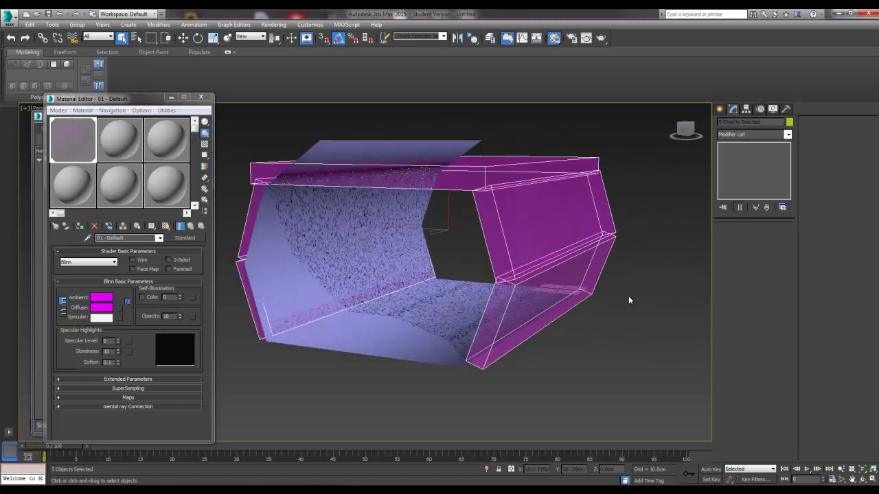
alt+middle_drag(598, 295, 602, 270)
click(201, 98)
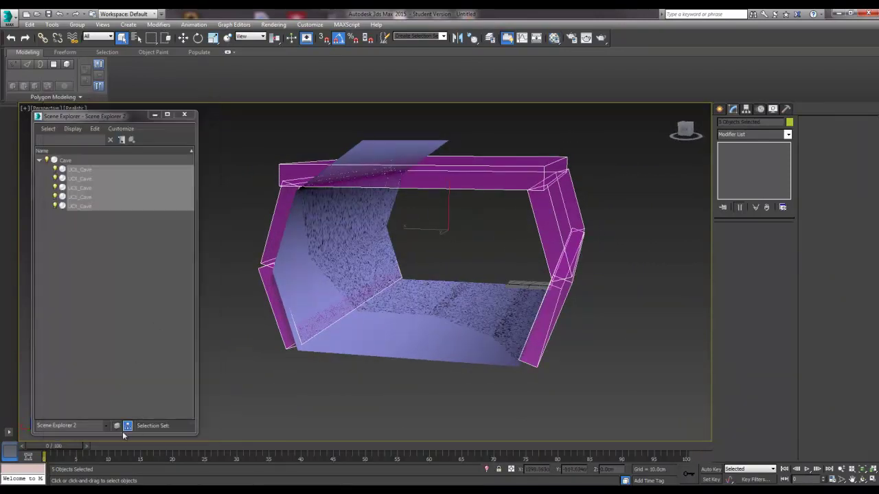
Step: List the scene by layers, examine the Collision layer's UCX_Cave boxes and the options for adding a selection, and deselect everything
click(117, 426)
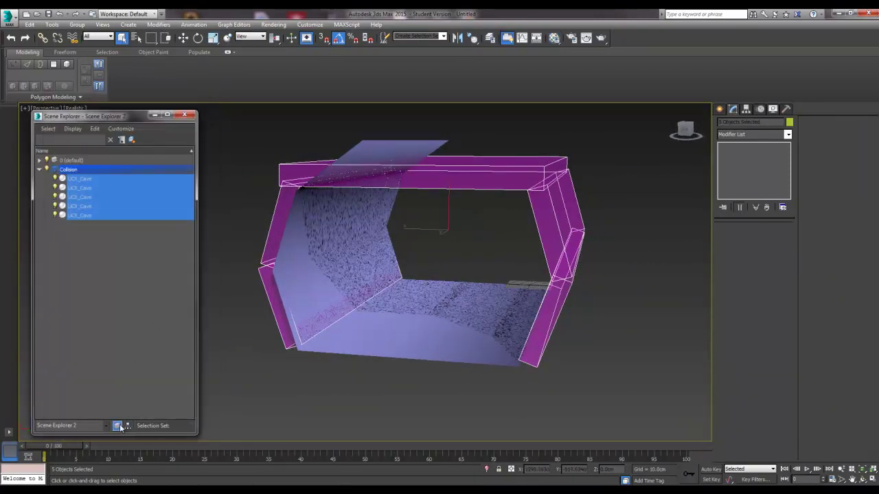
click(39, 170)
click(39, 169)
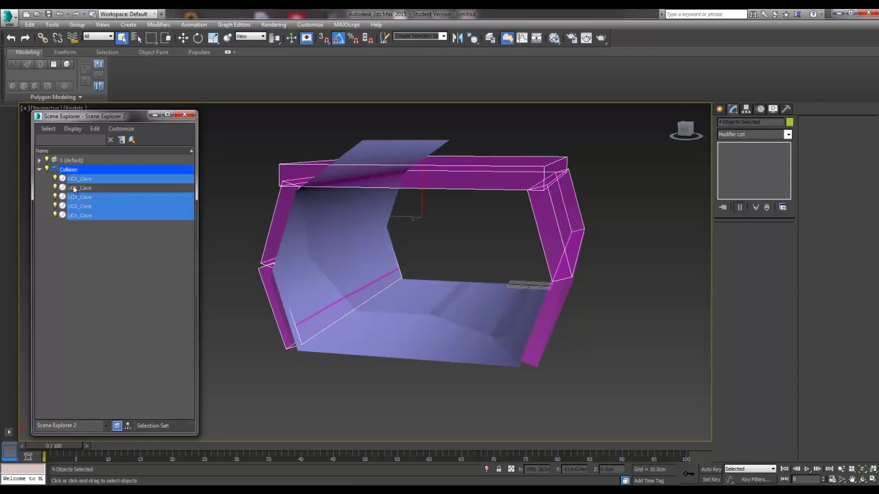
right_click(84, 214)
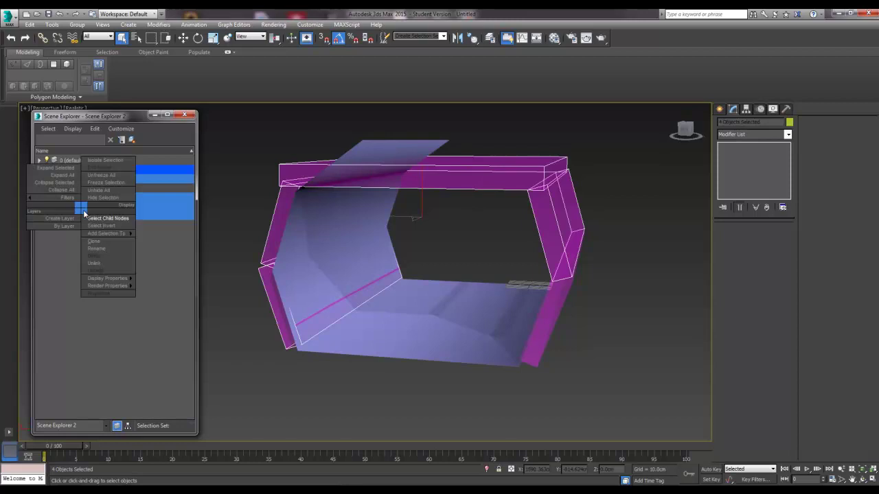
mouse_move(105, 233)
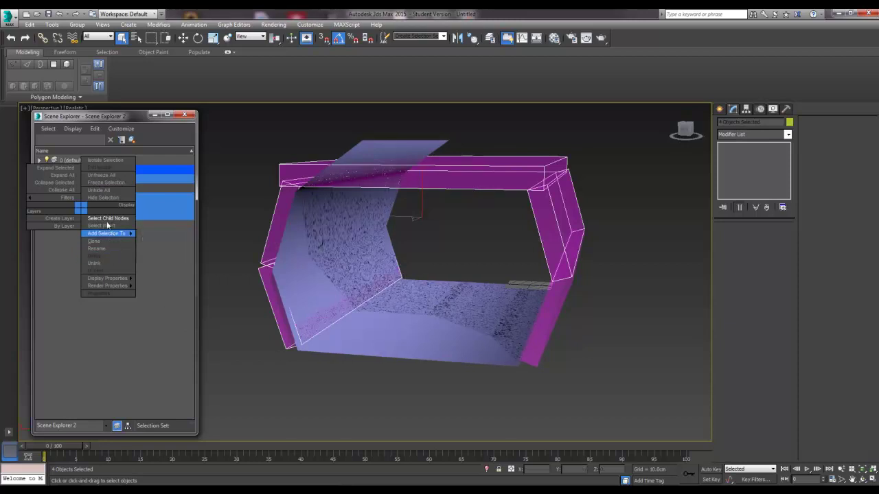
click(170, 270)
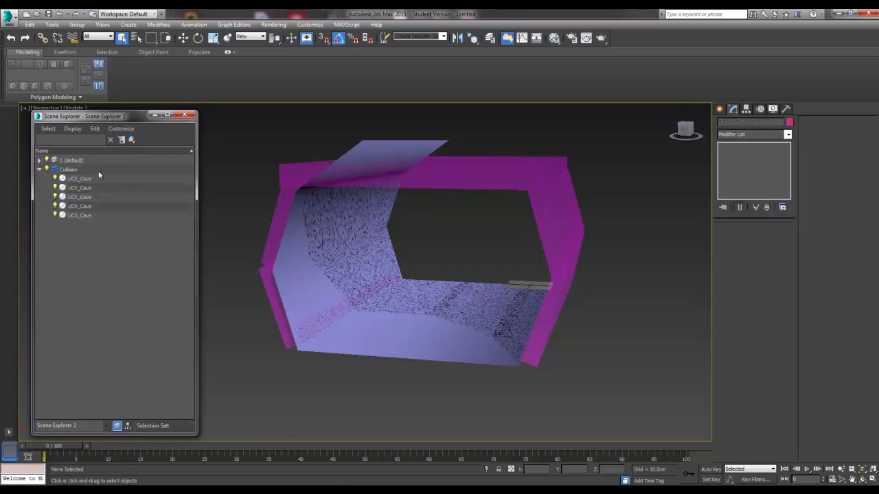
Step: Move the Cave tunnel in the perspective view with the Collision layer temporarily hidden
click(47, 171)
alt+middle_drag(350, 249, 415, 277)
click(414, 302)
key(w)
drag(427, 225, 393, 282)
scroll(446, 289, down, 5)
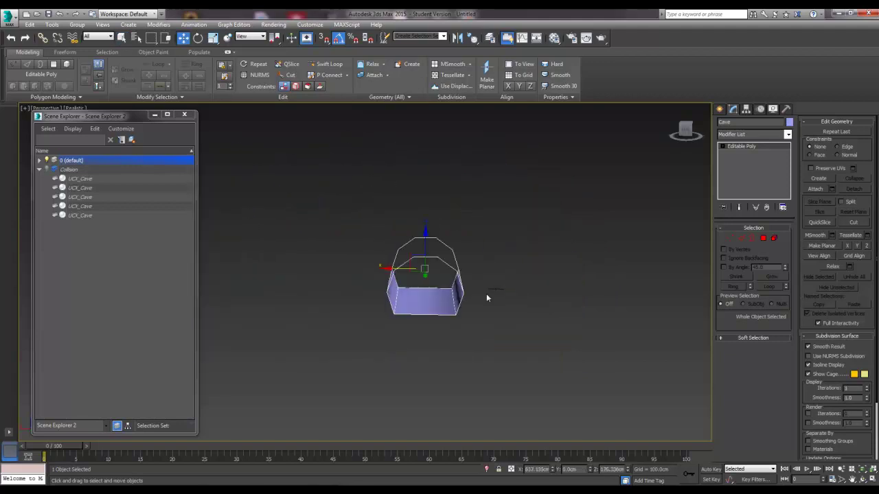
click(46, 169)
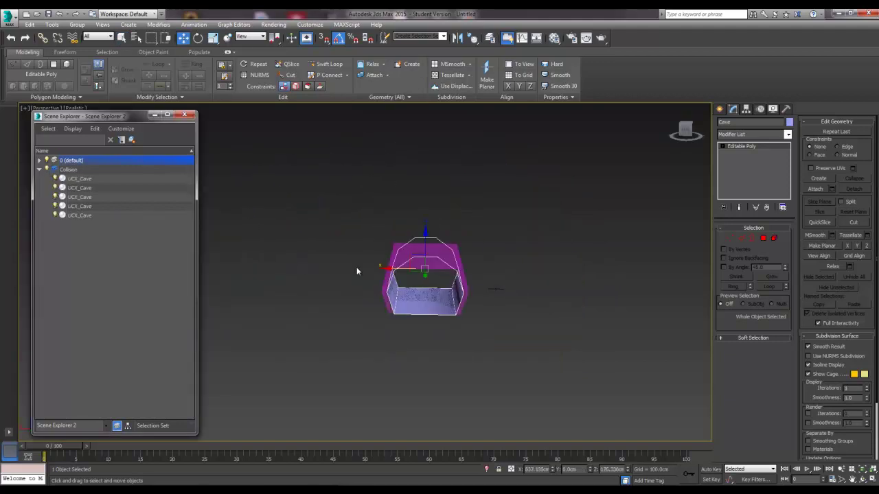
Step: Compare the scene's hierarchy and layer listings for Cave and the UCX_Cave boxes, ending with the hierarchy
click(127, 425)
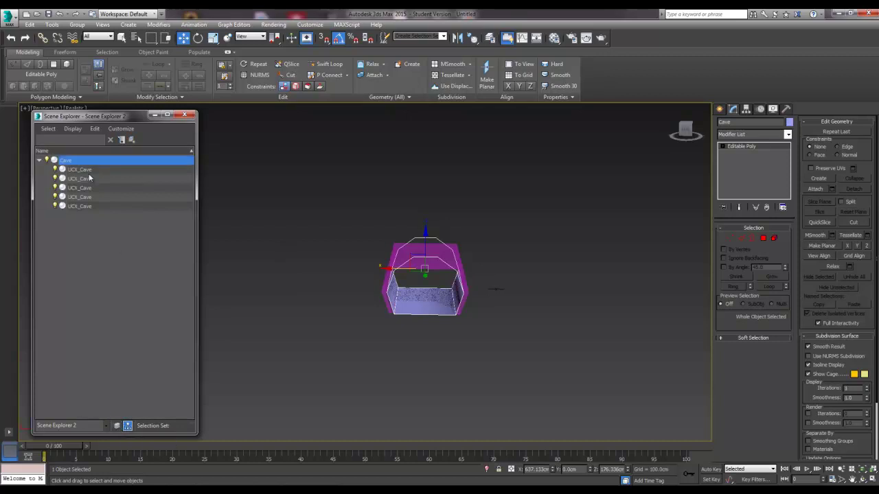
click(117, 426)
click(128, 426)
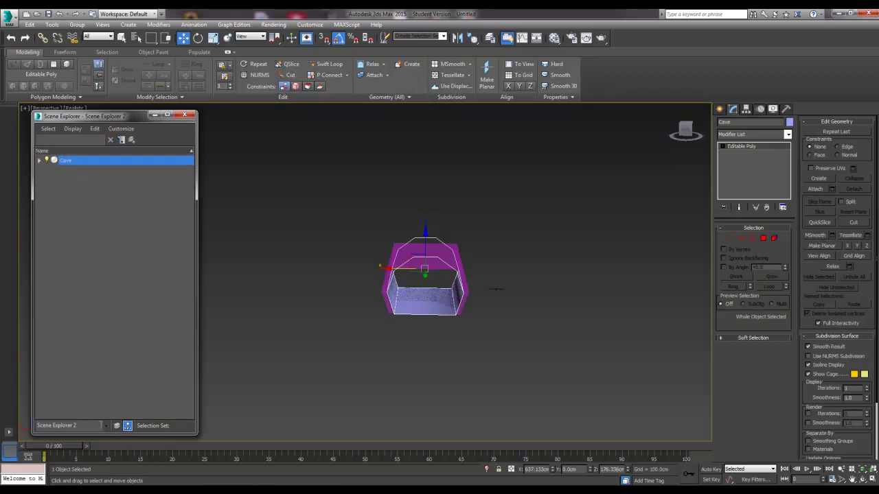
click(117, 425)
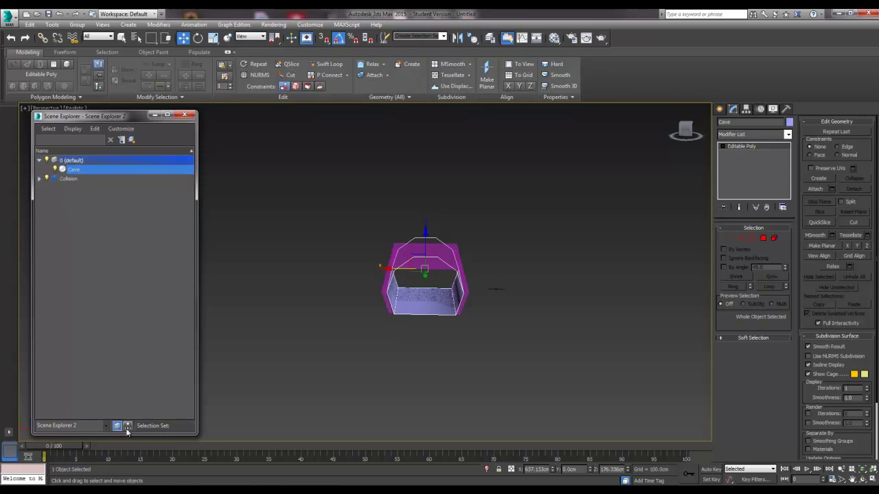
click(127, 426)
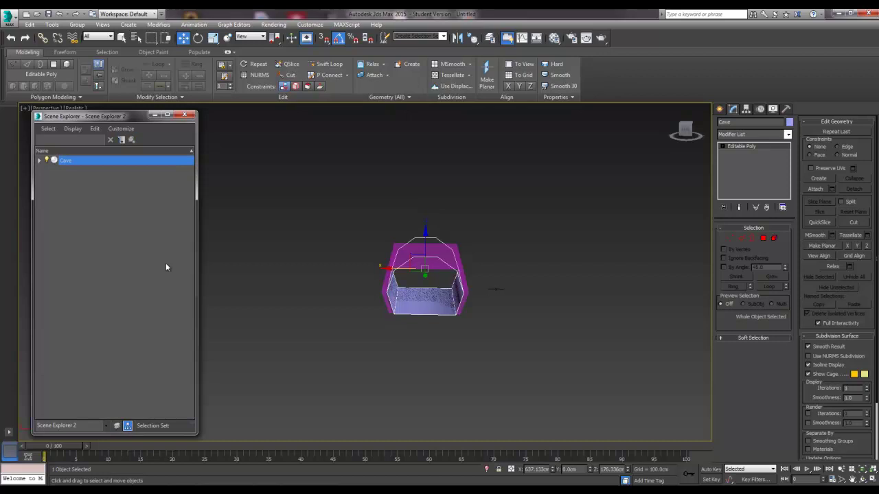